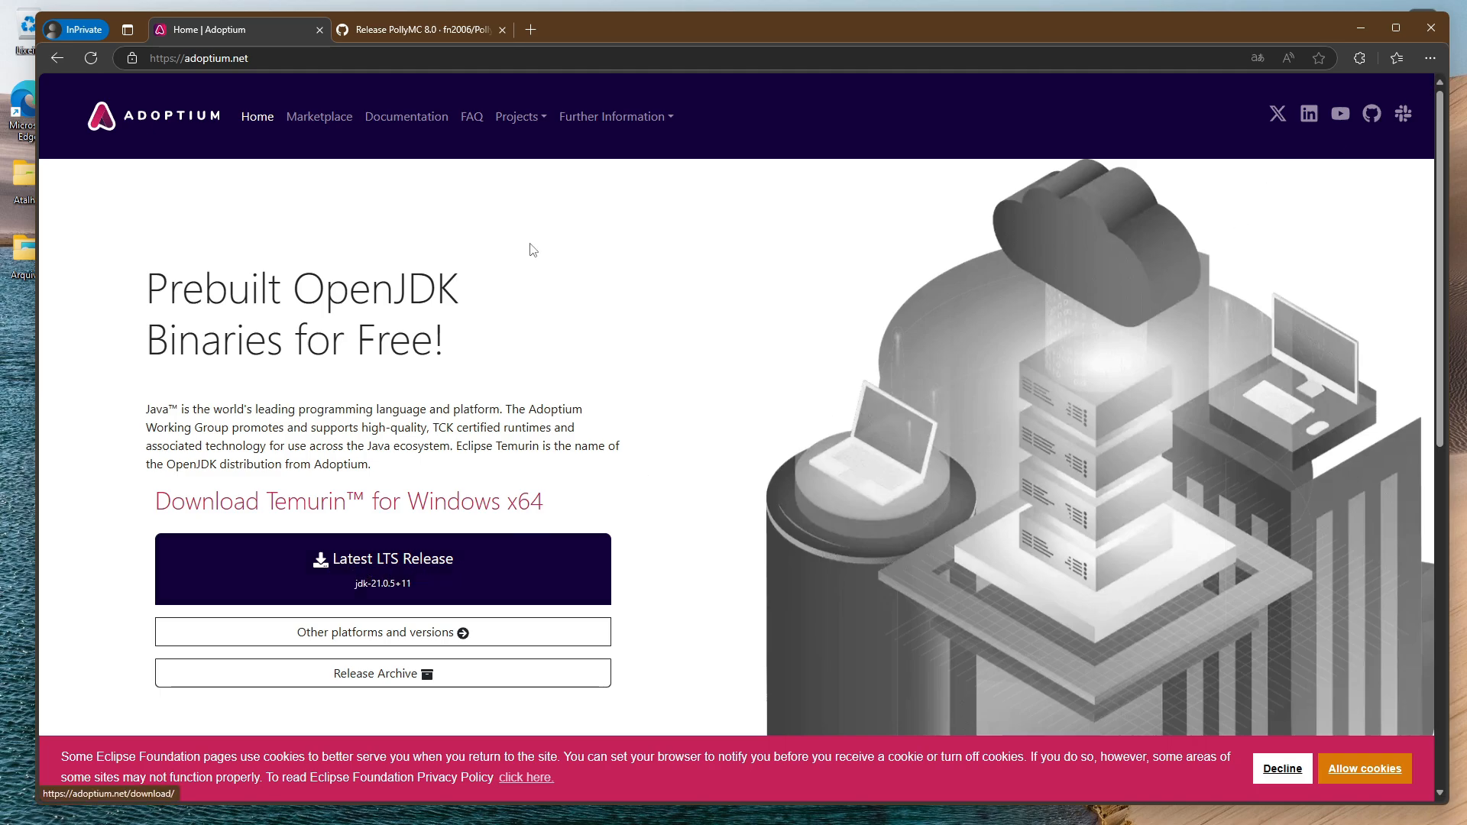
# Step: Review the downloadable assets of the PollyMC 8.0 release on GitHub and put the browser away
pyautogui.click(421, 29)
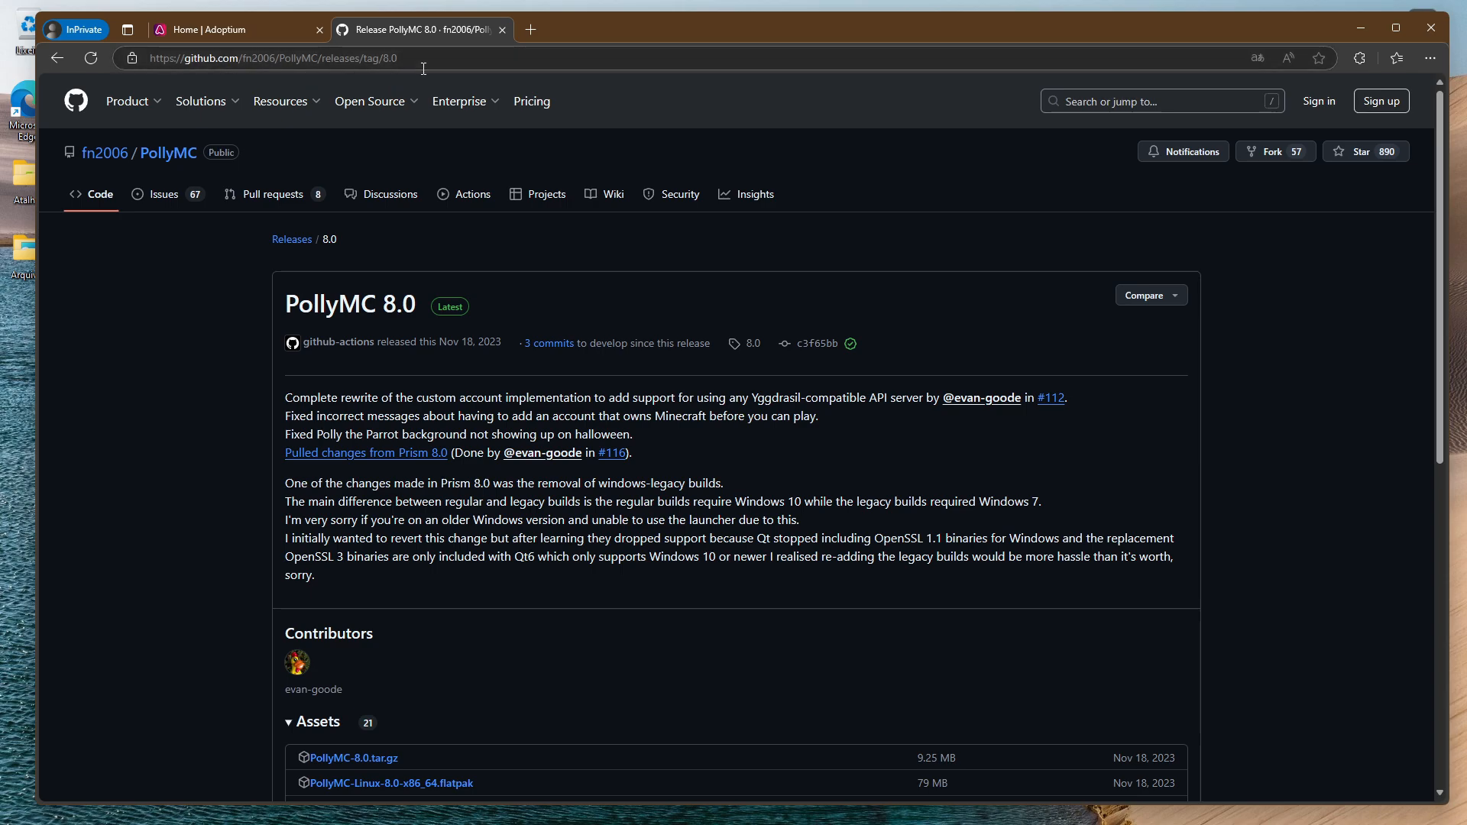
pyautogui.scroll(-5, 656, 552)
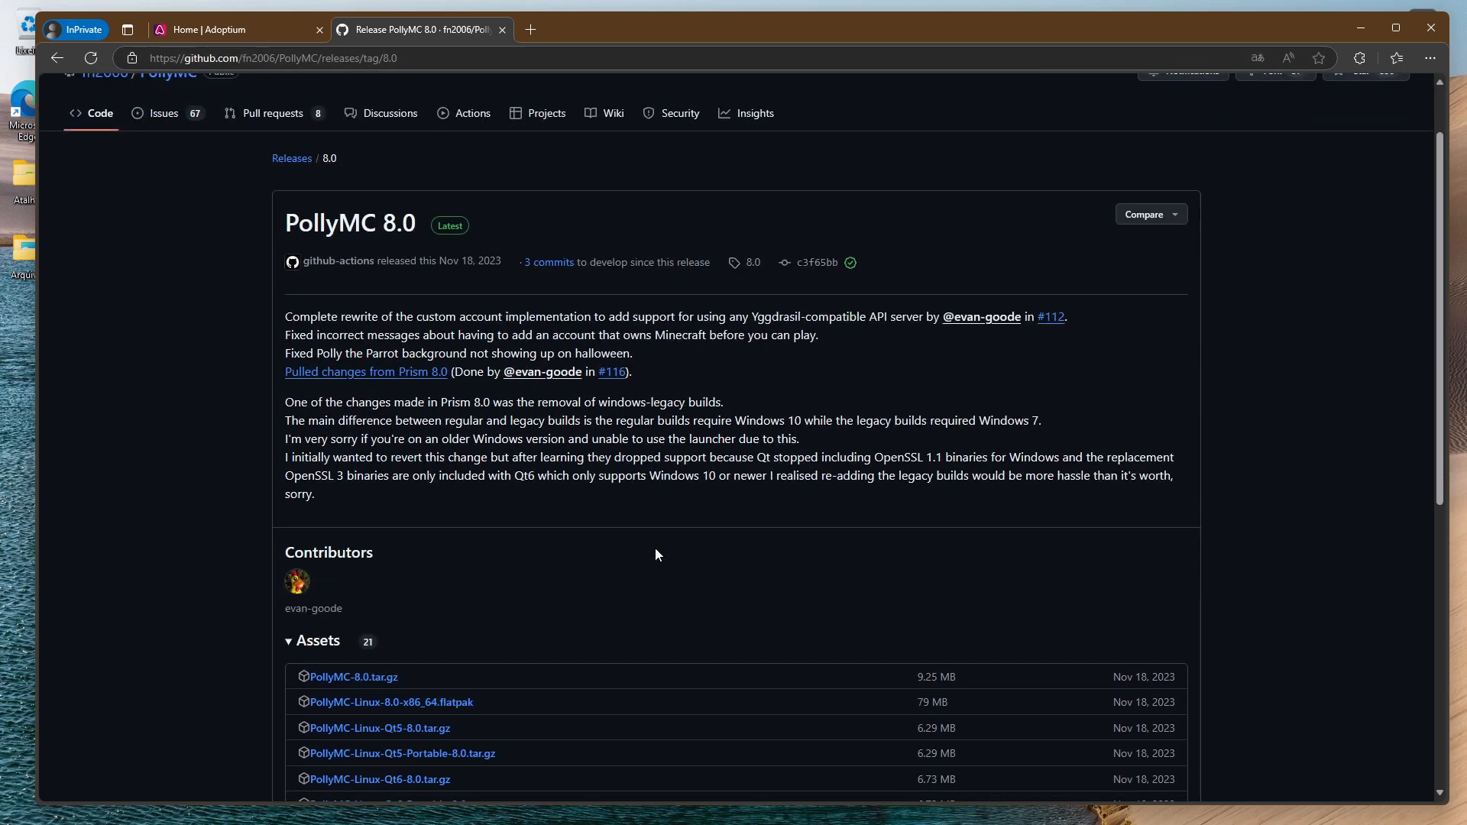
pyautogui.scroll(-3, 656, 552)
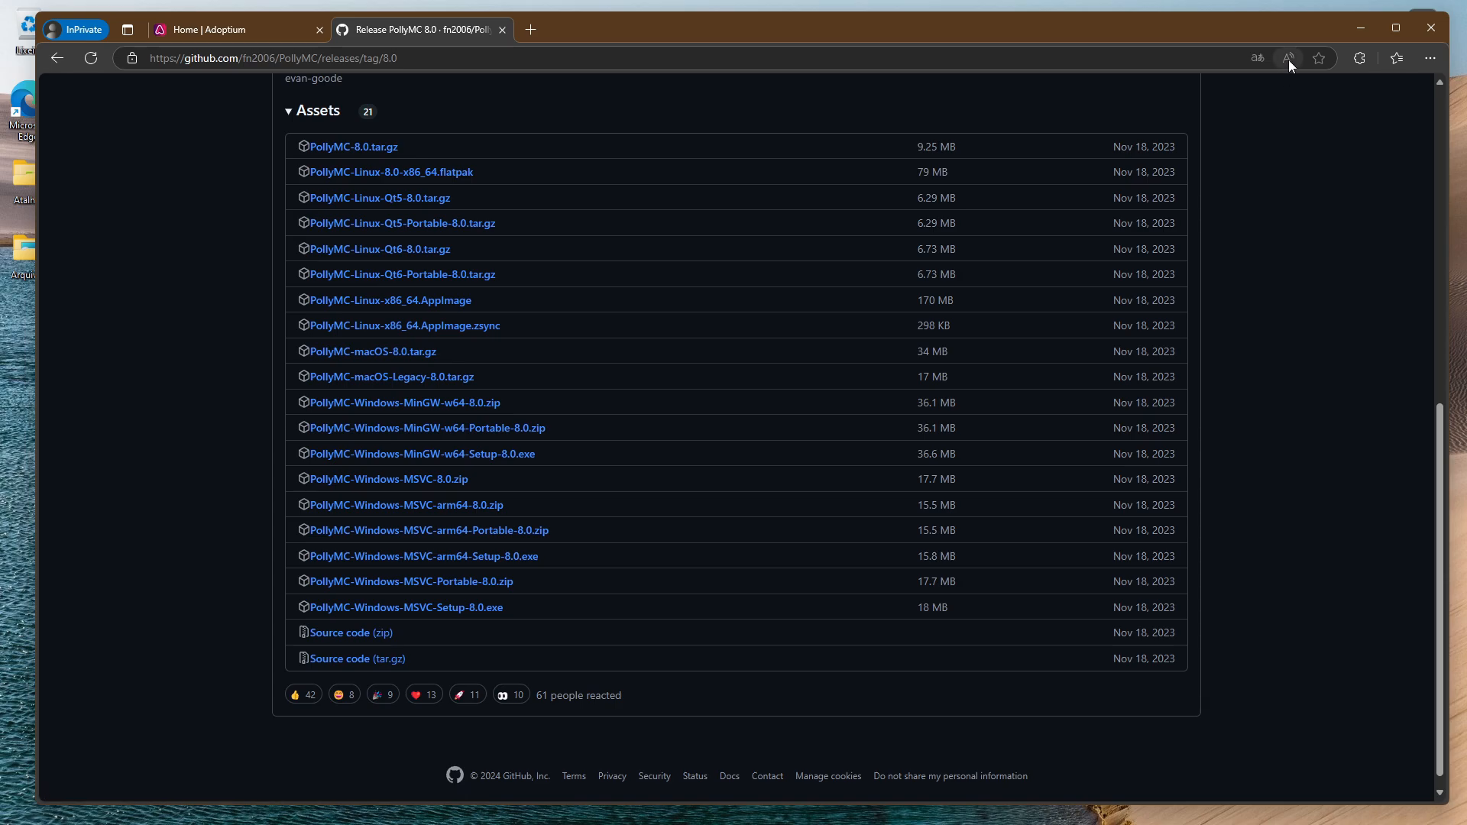
pyautogui.click(1357, 27)
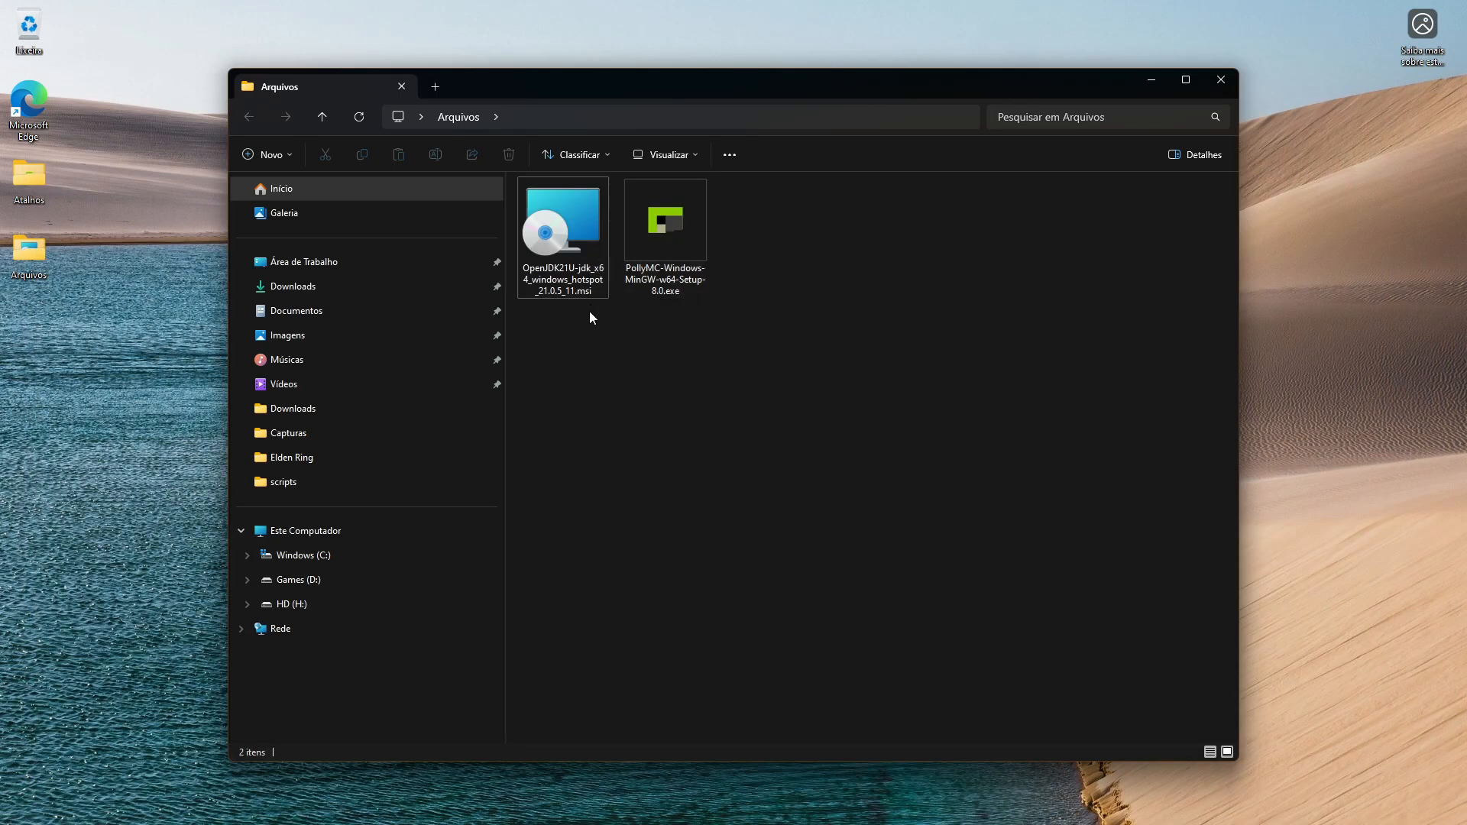
# Step: Run the OpenJDK21U installer from the Arquivos folder and complete its Change operation with the existing feature selection
pyautogui.click(567, 262)
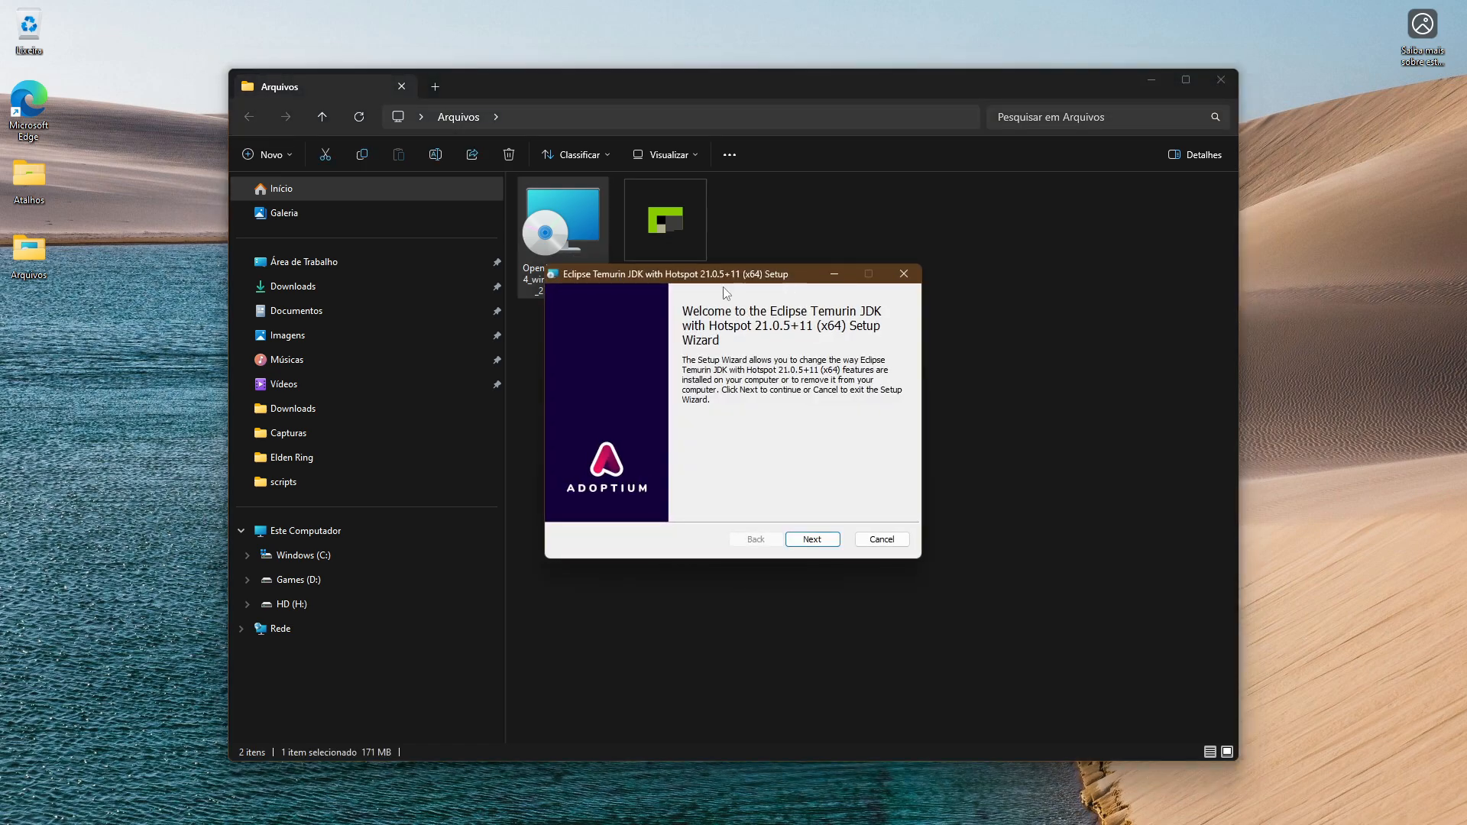
pyautogui.click(820, 539)
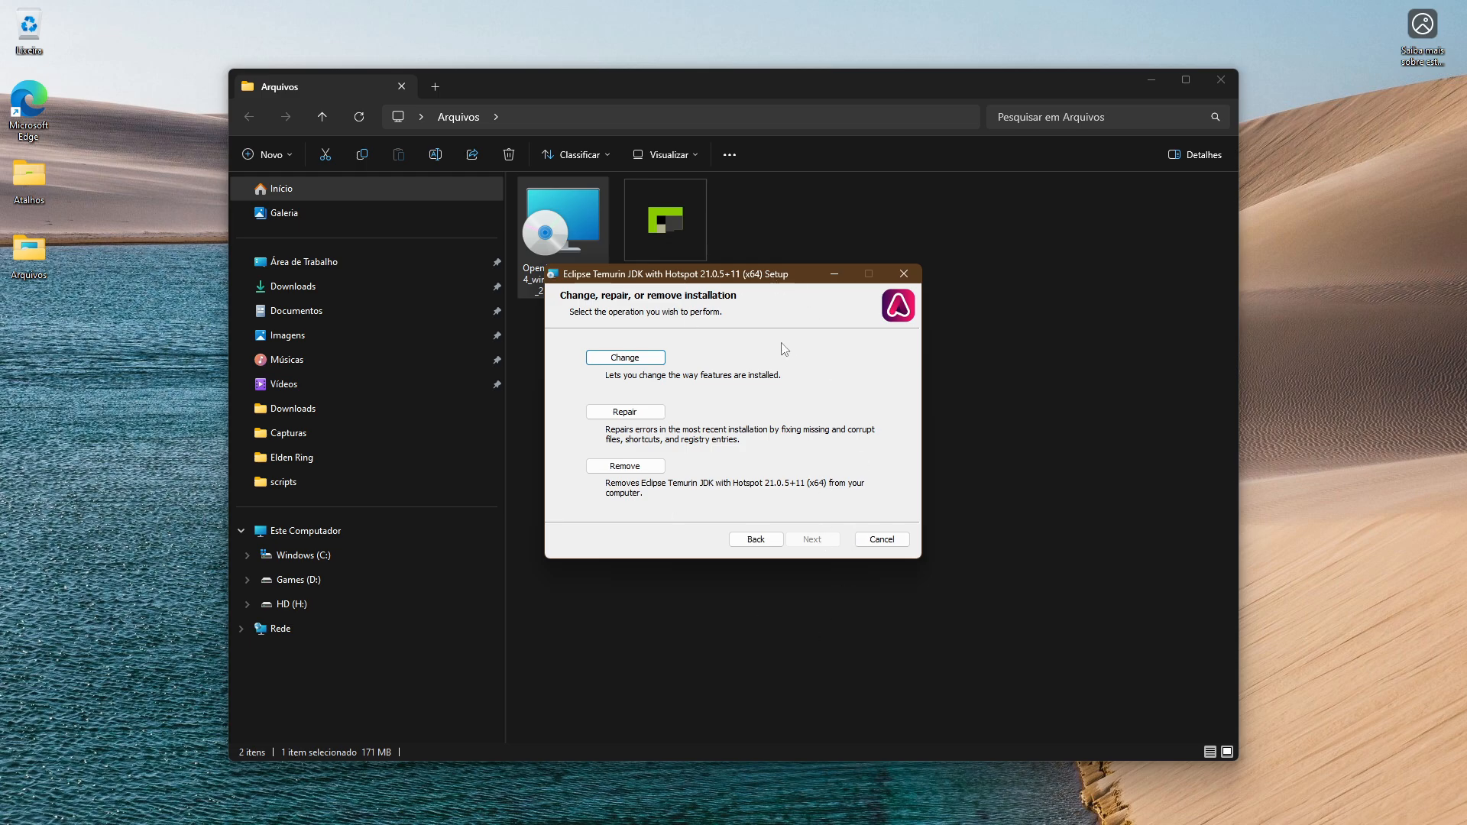
pyautogui.click(622, 359)
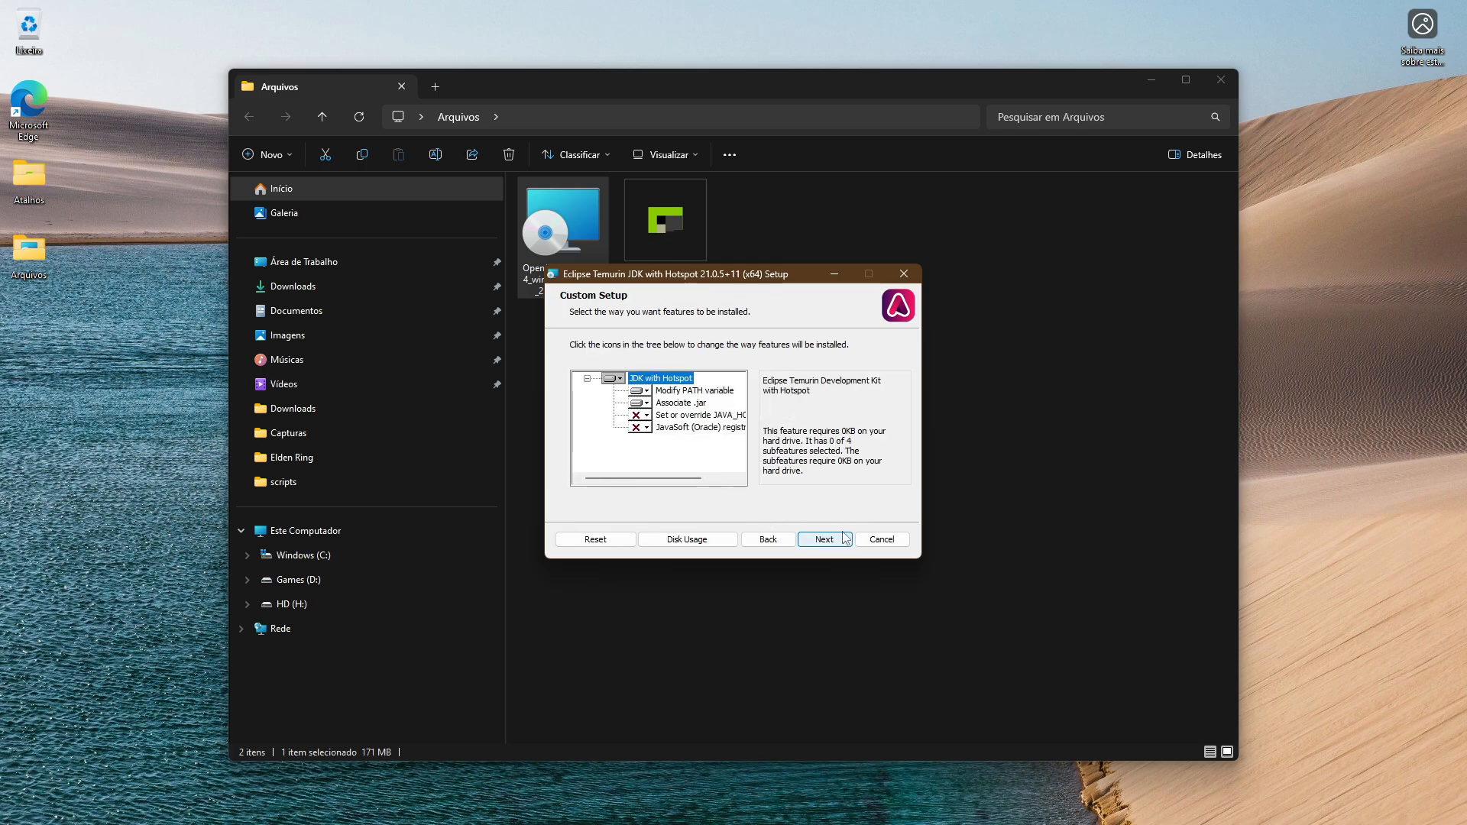
pyautogui.click(814, 543)
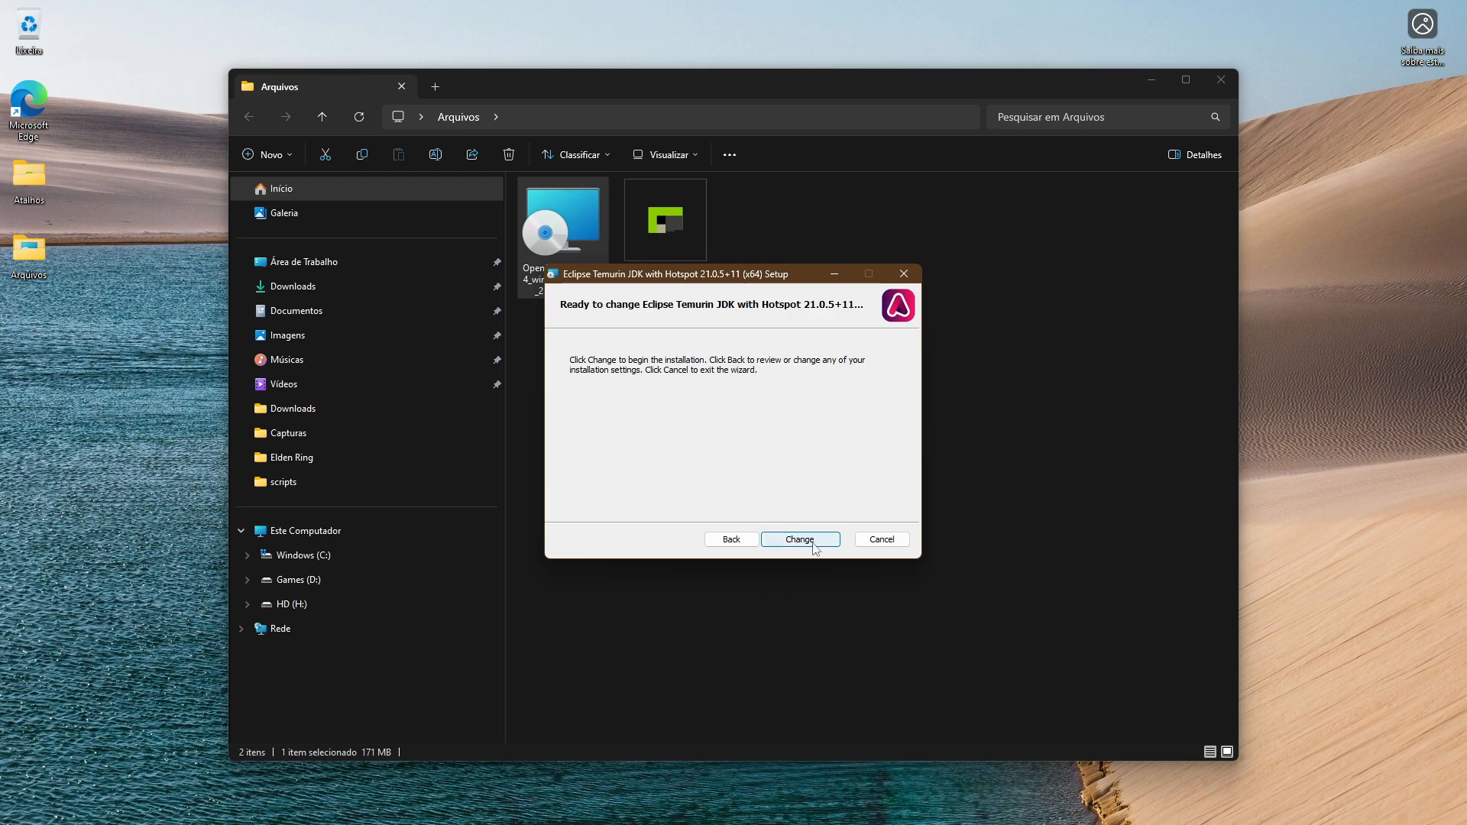
pyautogui.click(812, 539)
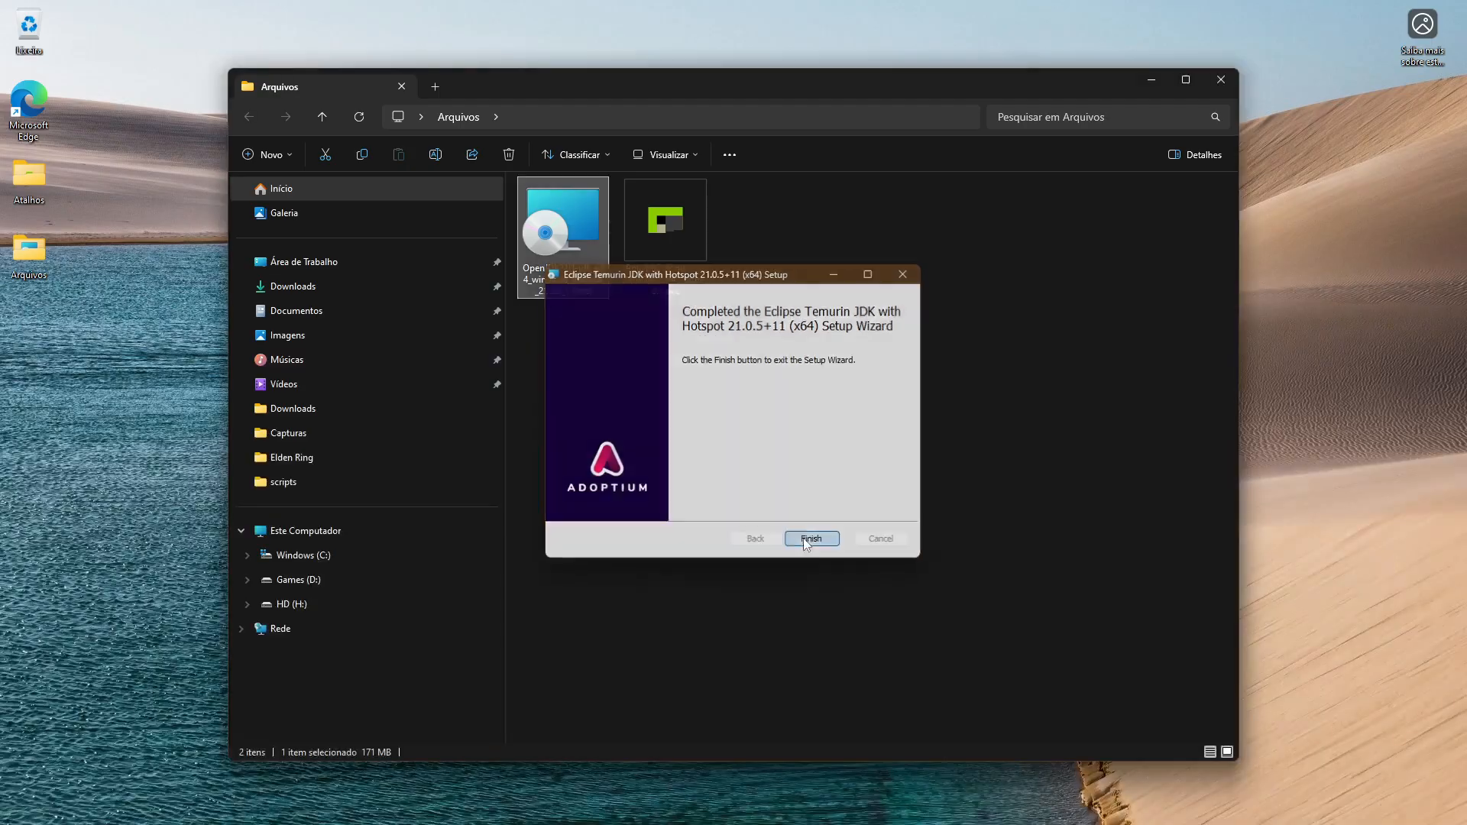
pyautogui.click(806, 538)
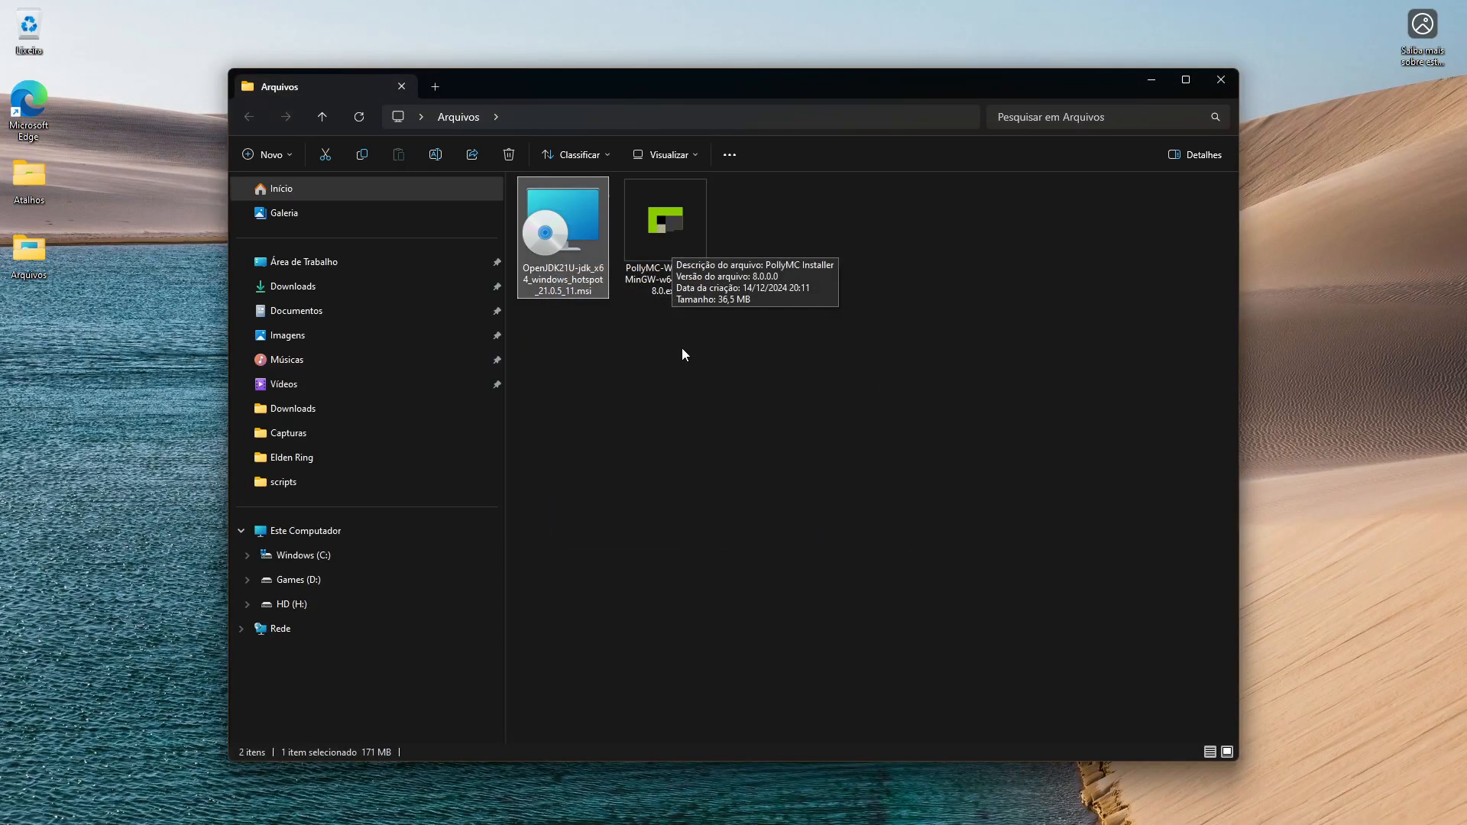
# Step: Install PollyMC from its MinGW-w64 8.0 setup file with a desktop shortcut in the default folder, and launch it on finishing
pyautogui.click(681, 258)
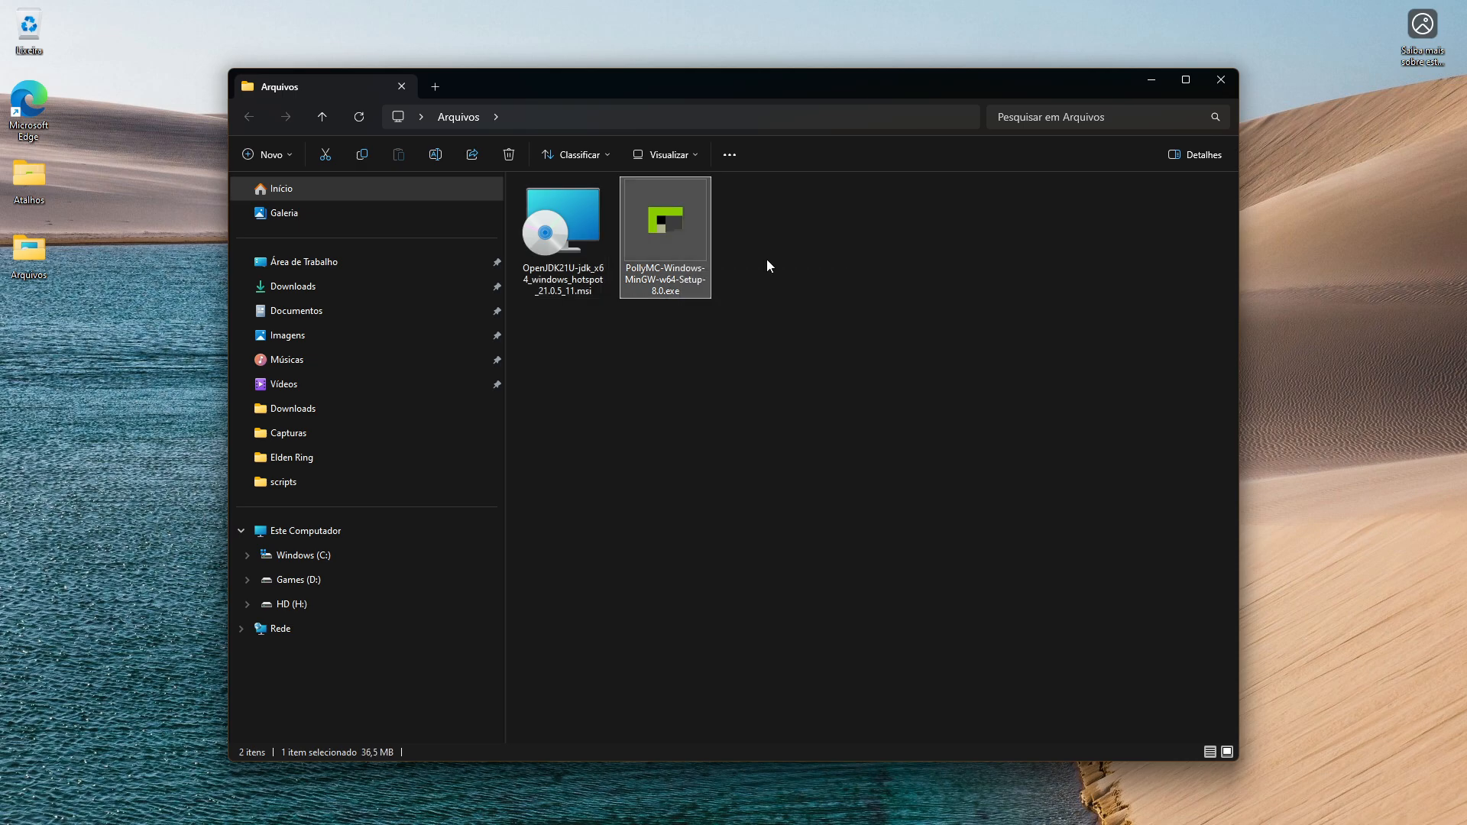
pyautogui.doubleClick(672, 255)
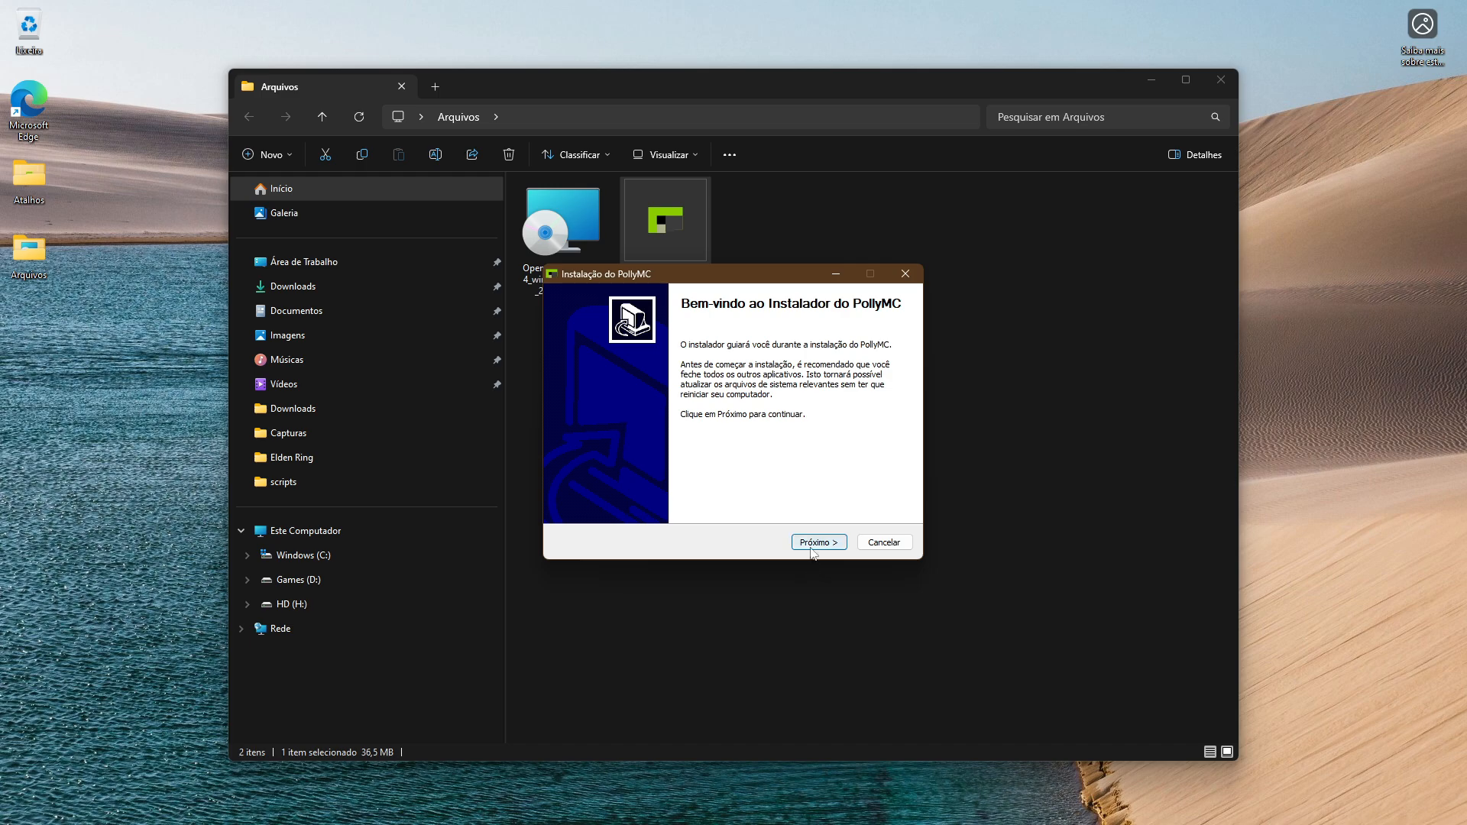
pyautogui.click(812, 550)
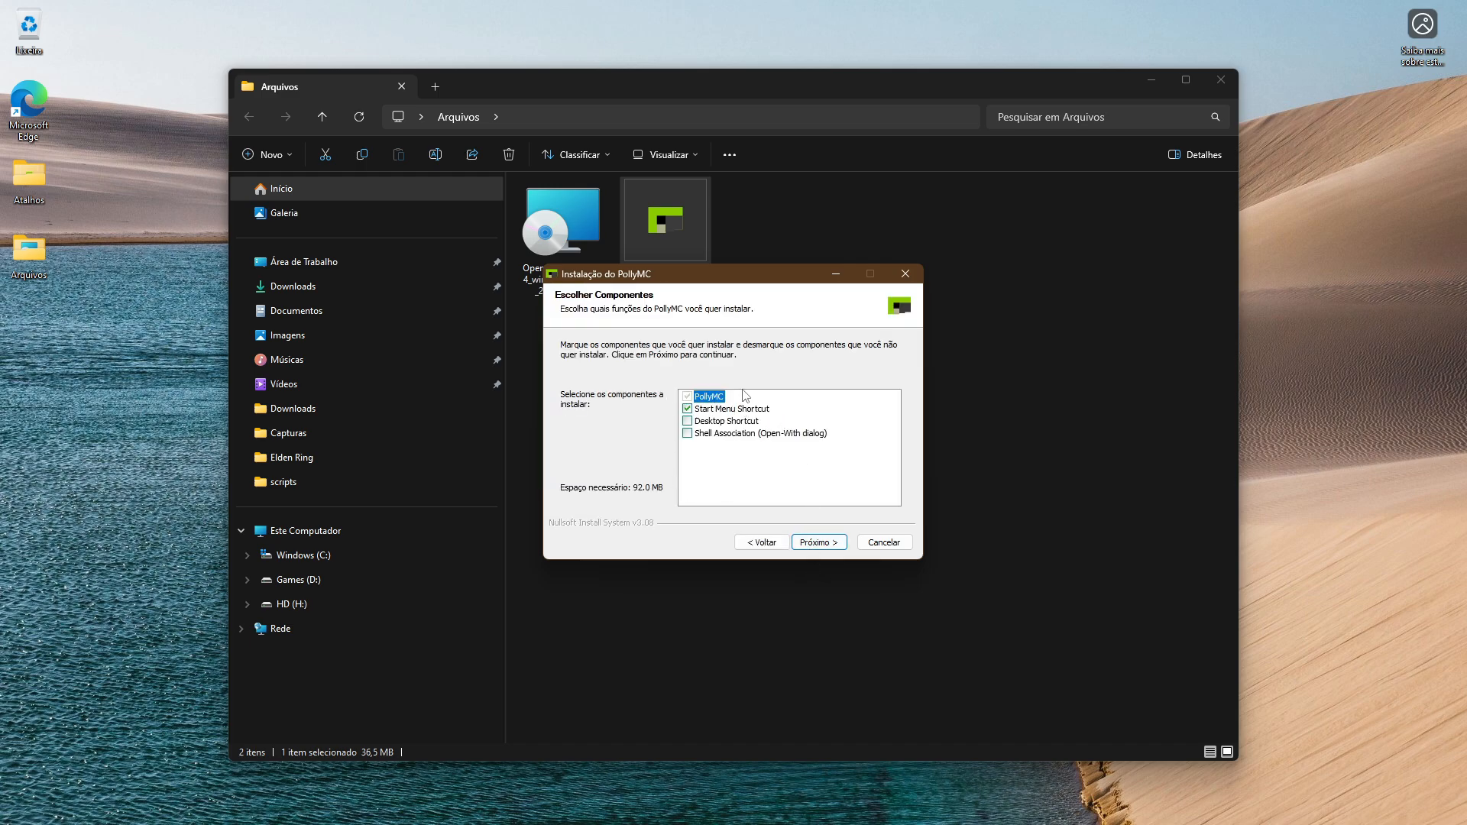
pyautogui.click(699, 428)
pyautogui.click(828, 545)
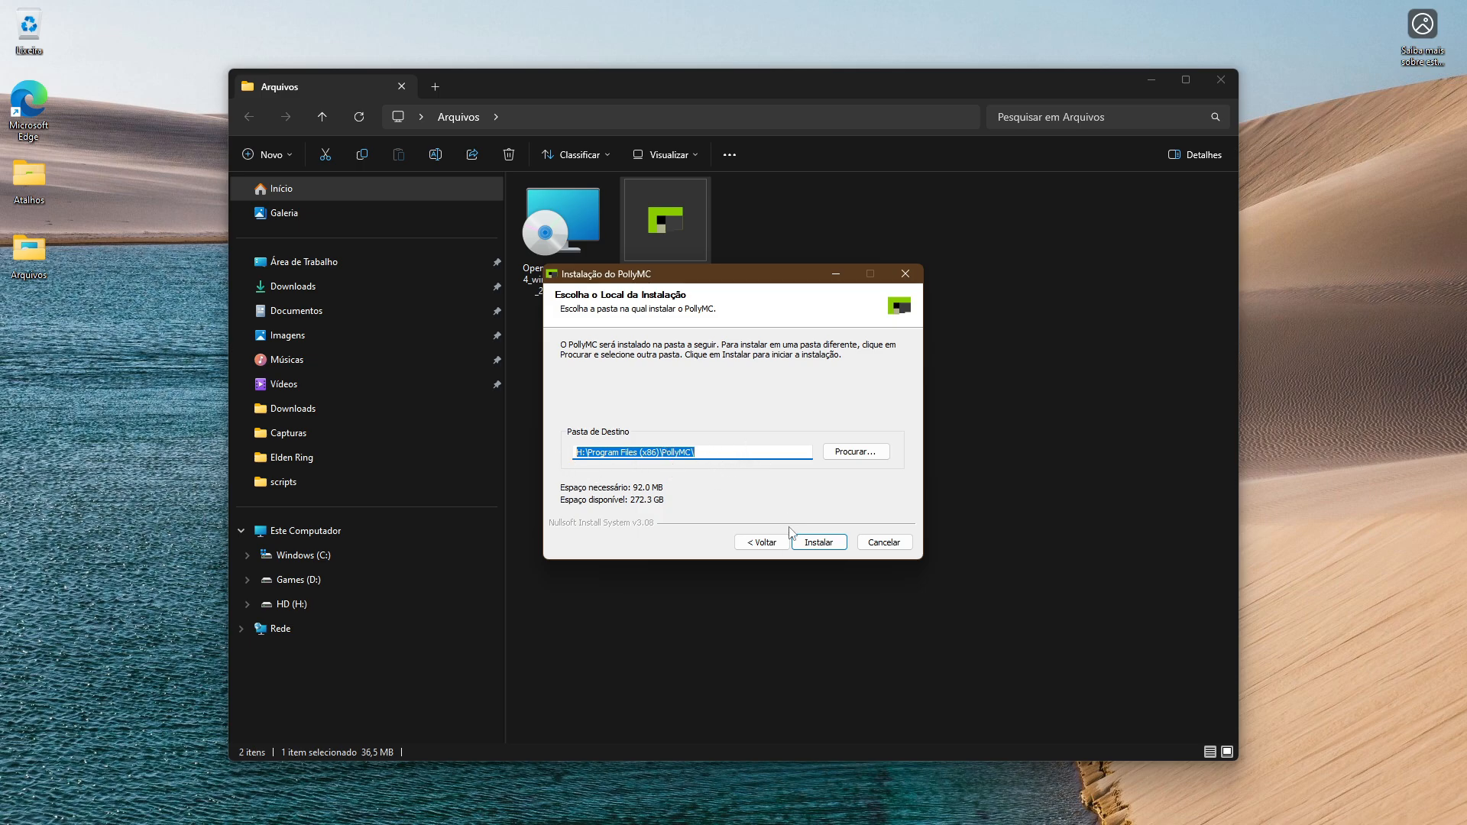
pyautogui.click(819, 542)
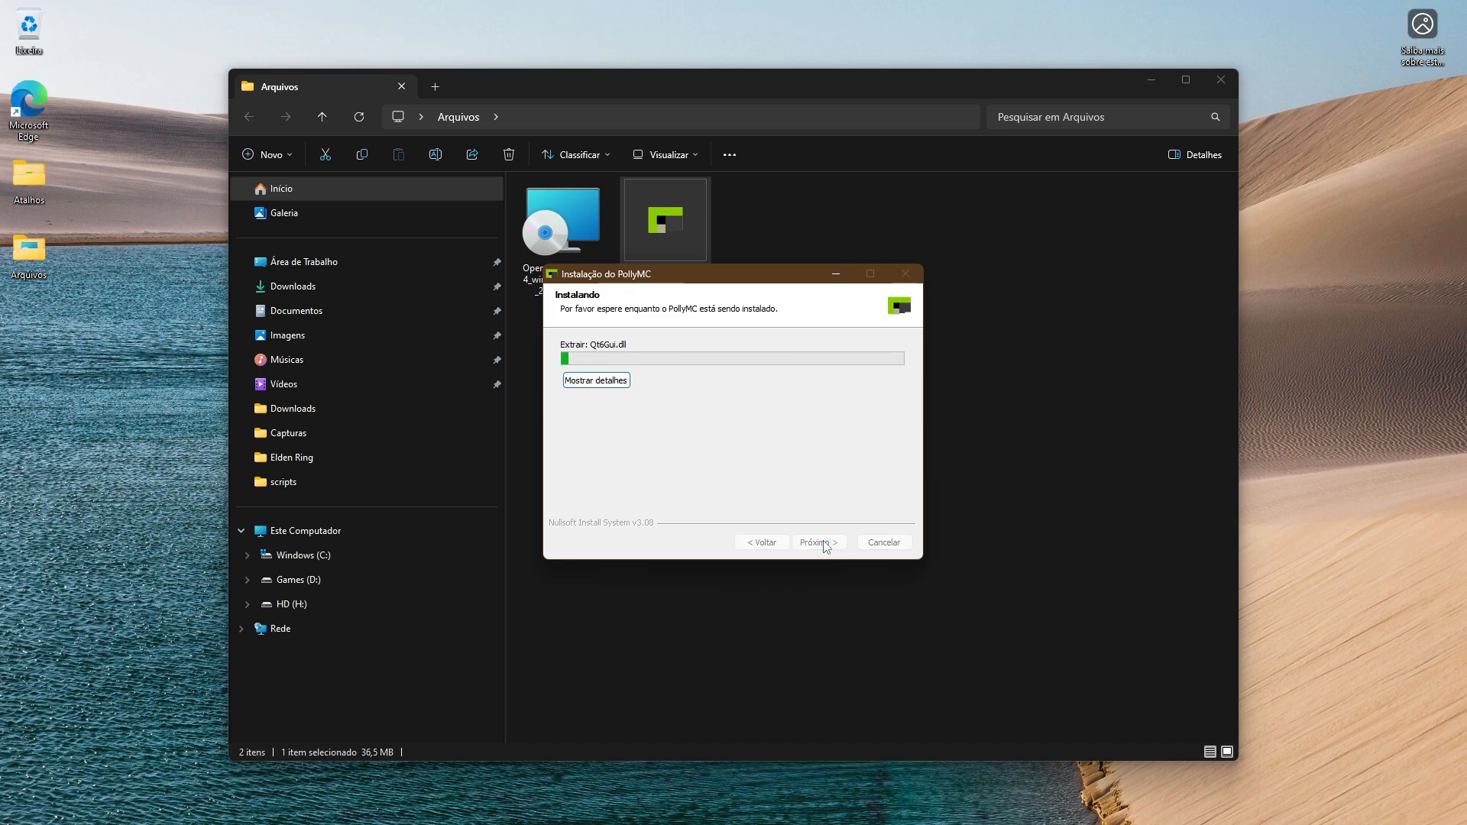
pyautogui.click(611, 381)
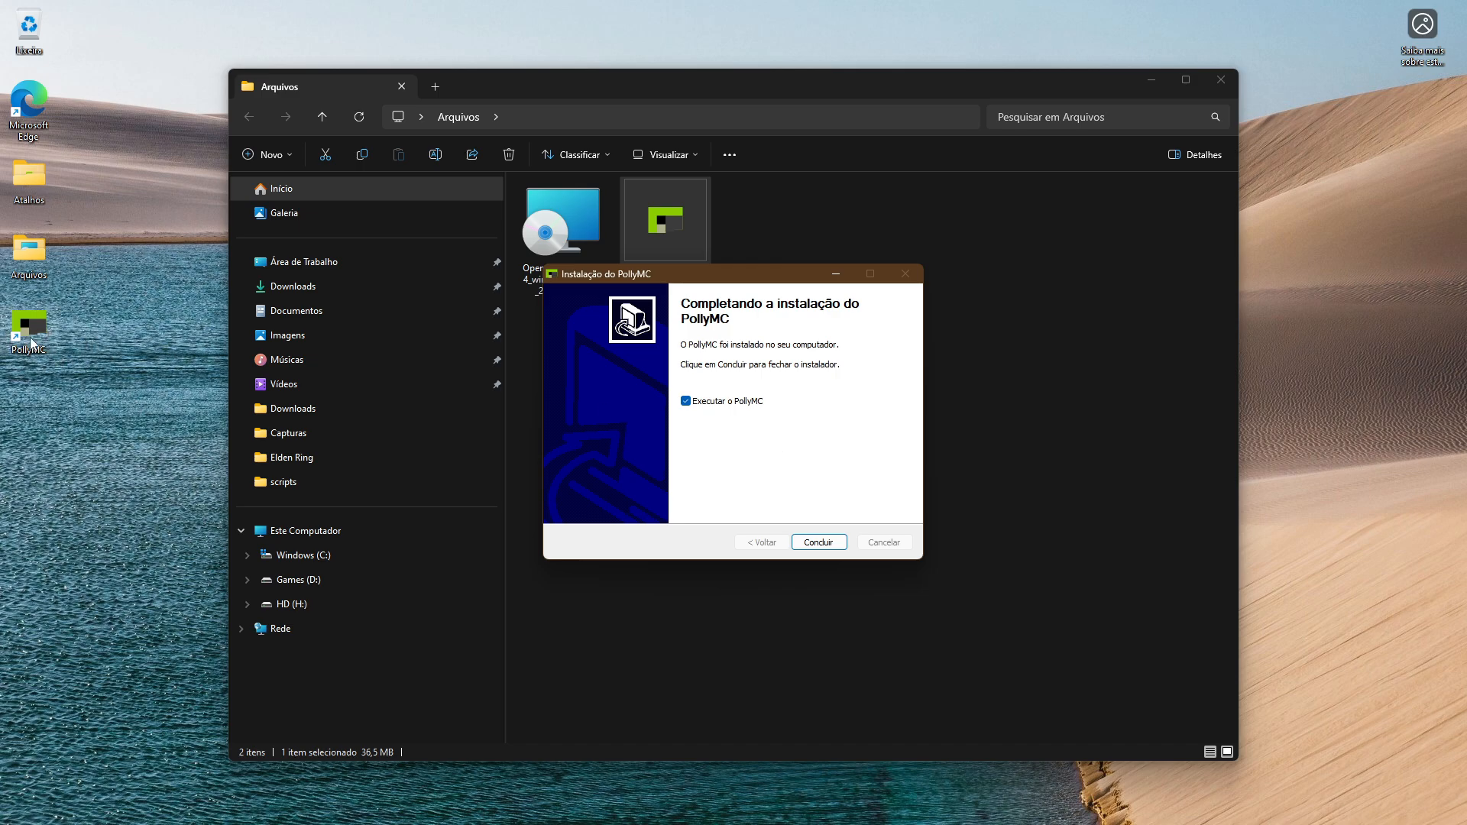
pyautogui.click(820, 542)
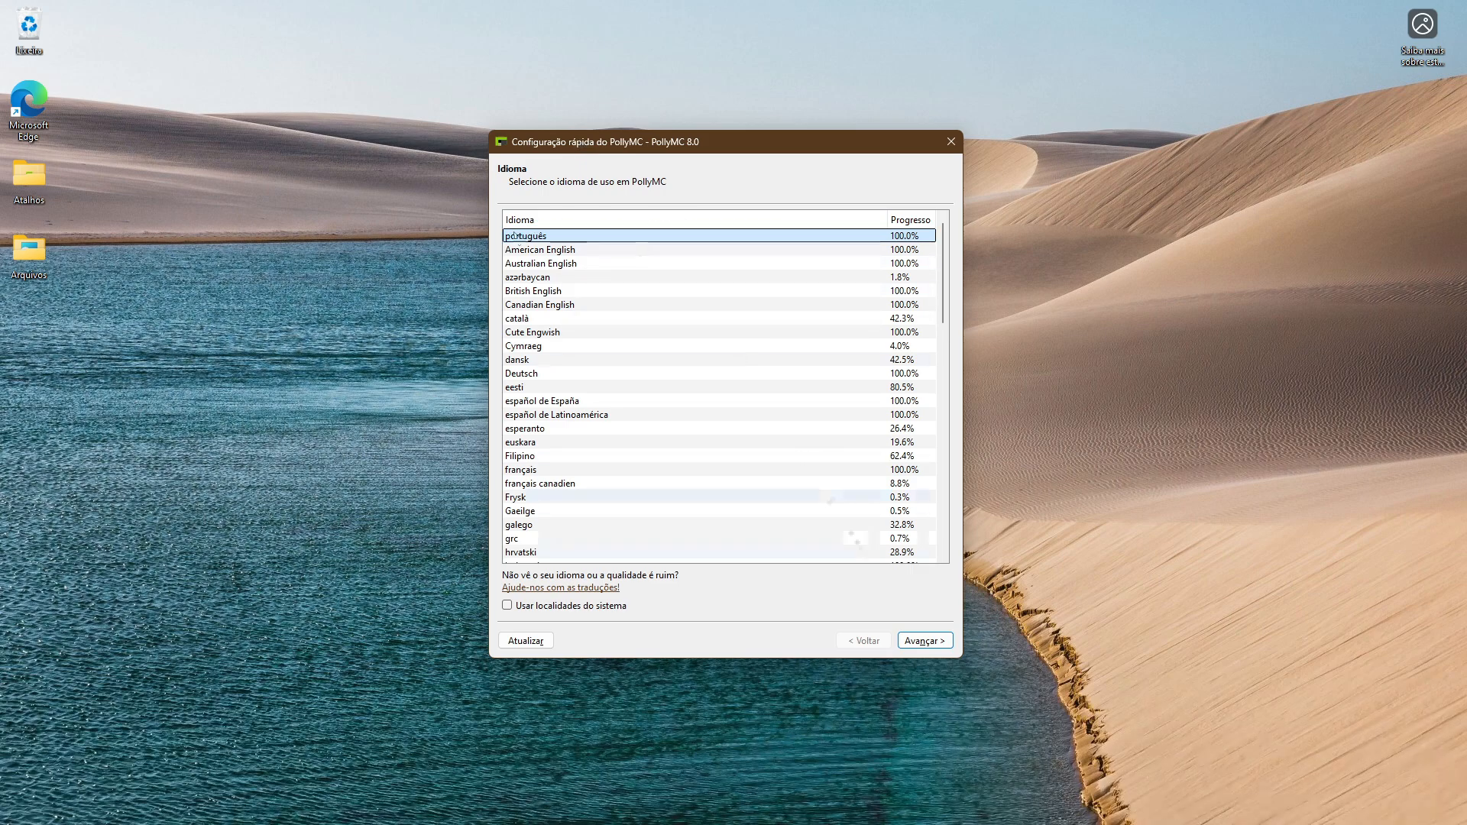
# Step: Complete the PollyMC quick setup with português as language, Java 21.0.5 as runtime and the default theme
pyautogui.click(929, 642)
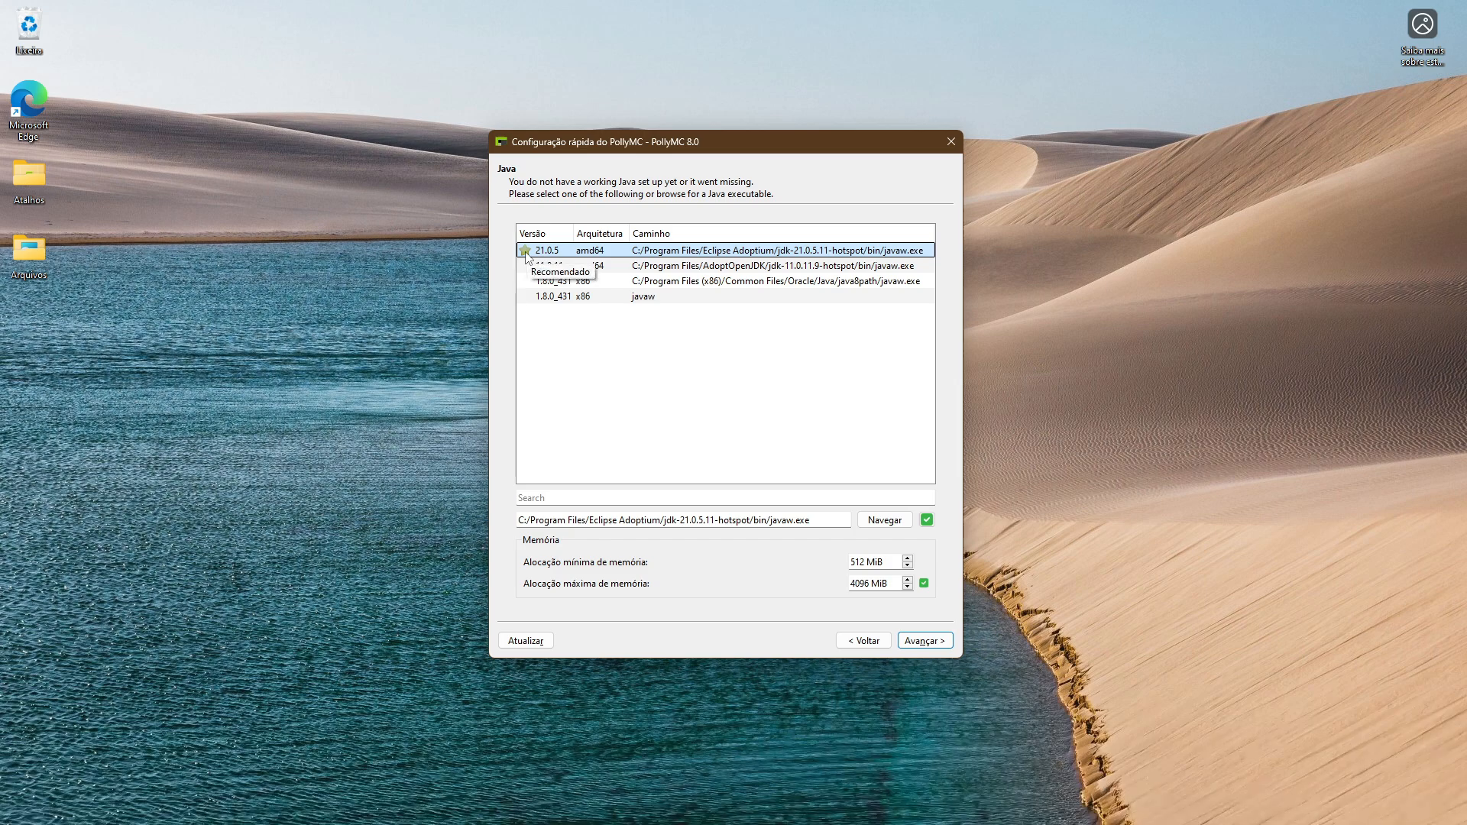
pyautogui.click(925, 642)
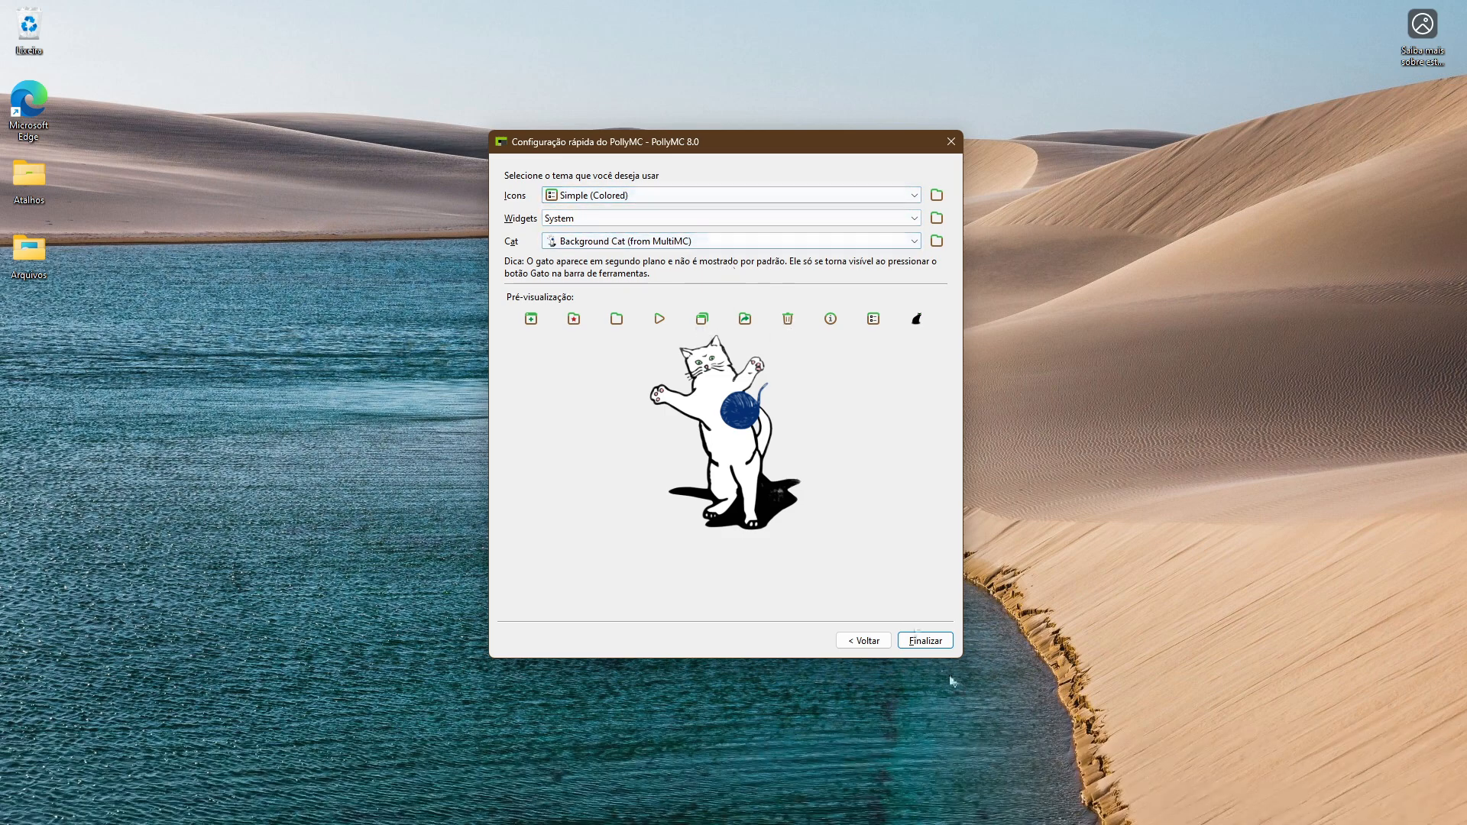
pyautogui.click(925, 641)
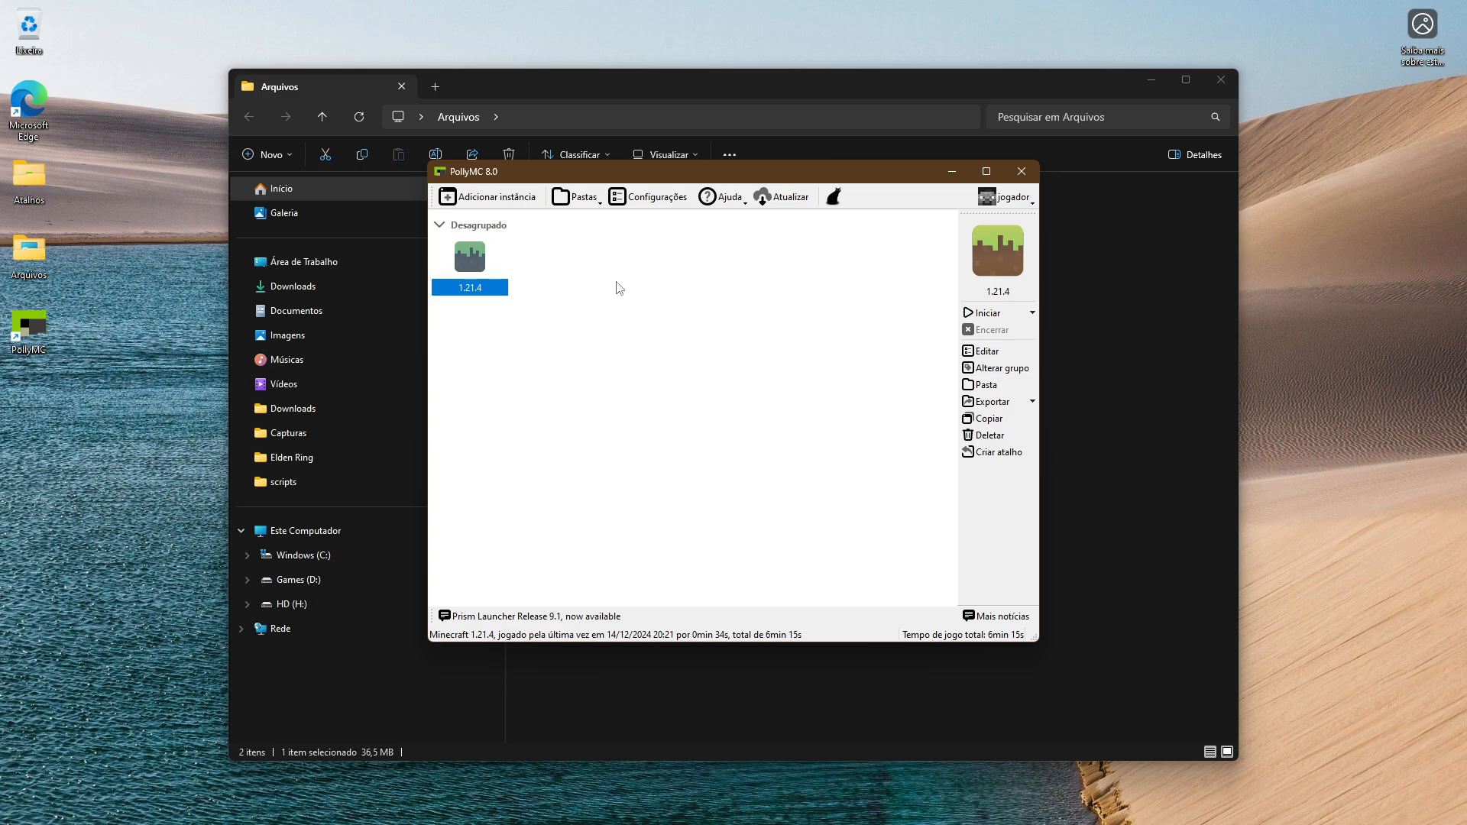
# Step: Open the launcher's account settings and inspect the form for adding a Mojang account without filling it in
pyautogui.click(654, 200)
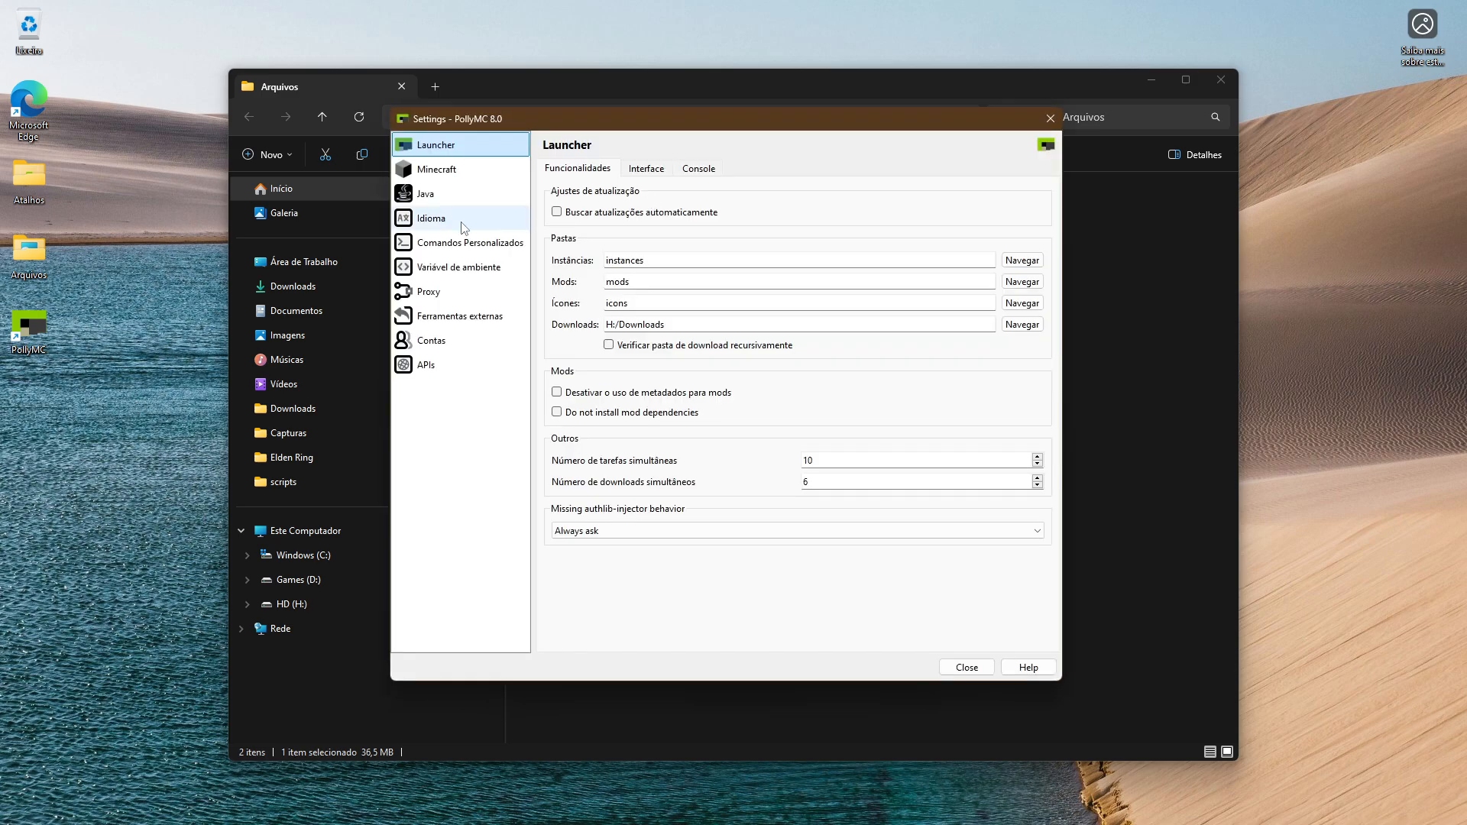
pyautogui.click(432, 340)
pyautogui.click(960, 185)
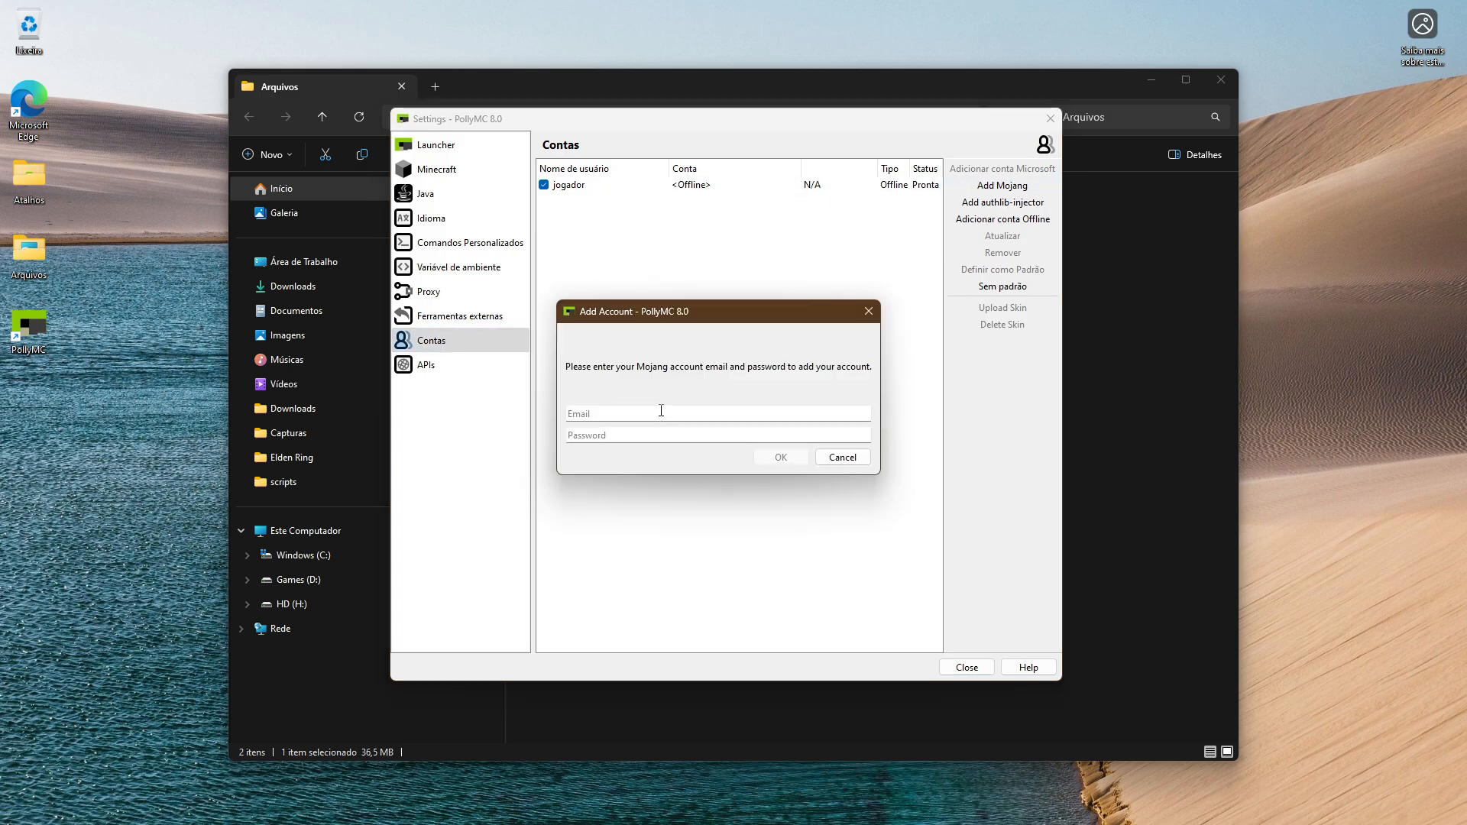
pyautogui.click(844, 458)
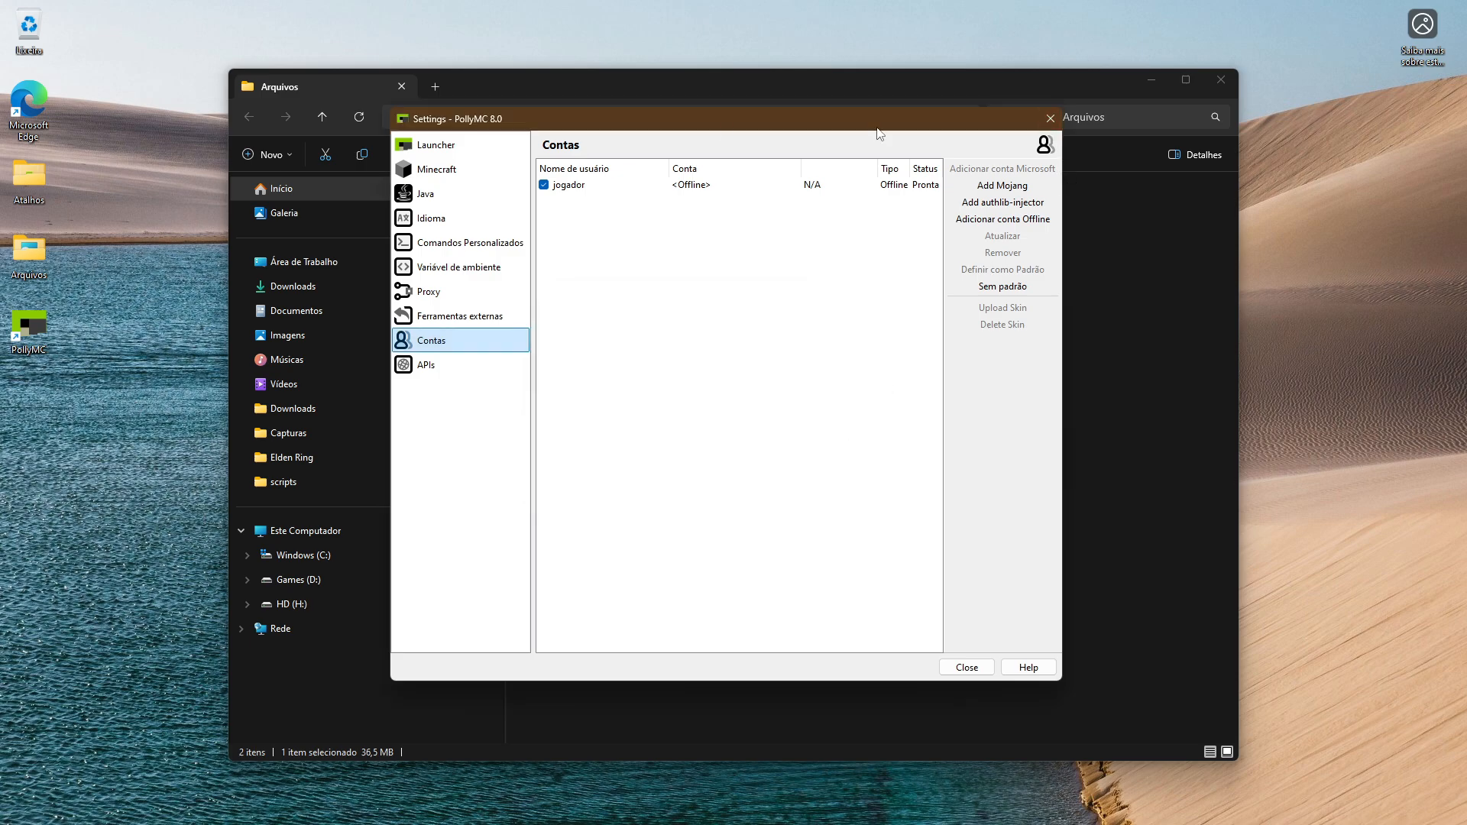
# Step: Auto-detect the Java runtime in the launcher settings, choose Eclipse Adoptium version 21.0.5 and test it
pyautogui.click(455, 195)
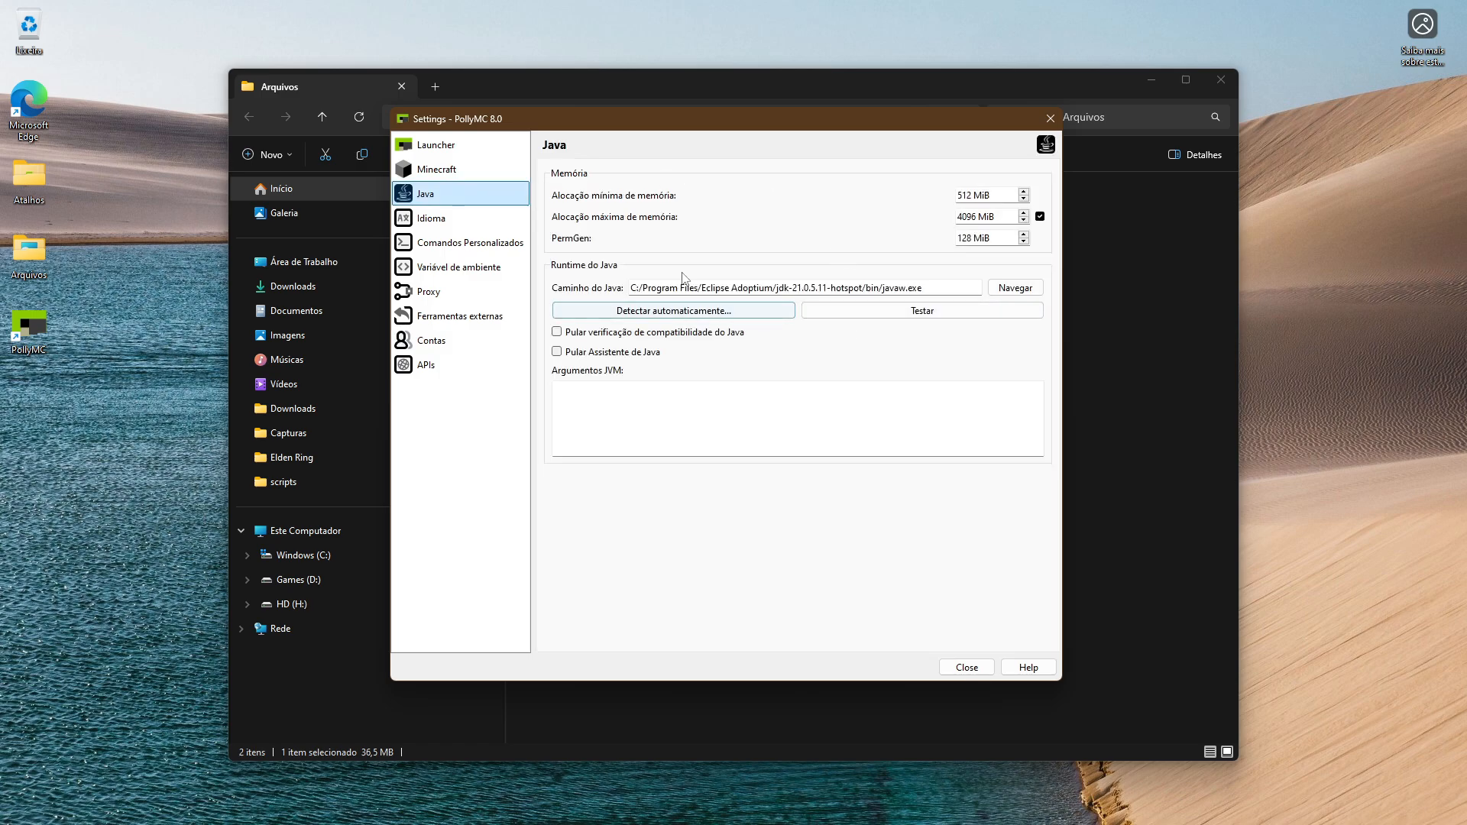
pyautogui.click(704, 313)
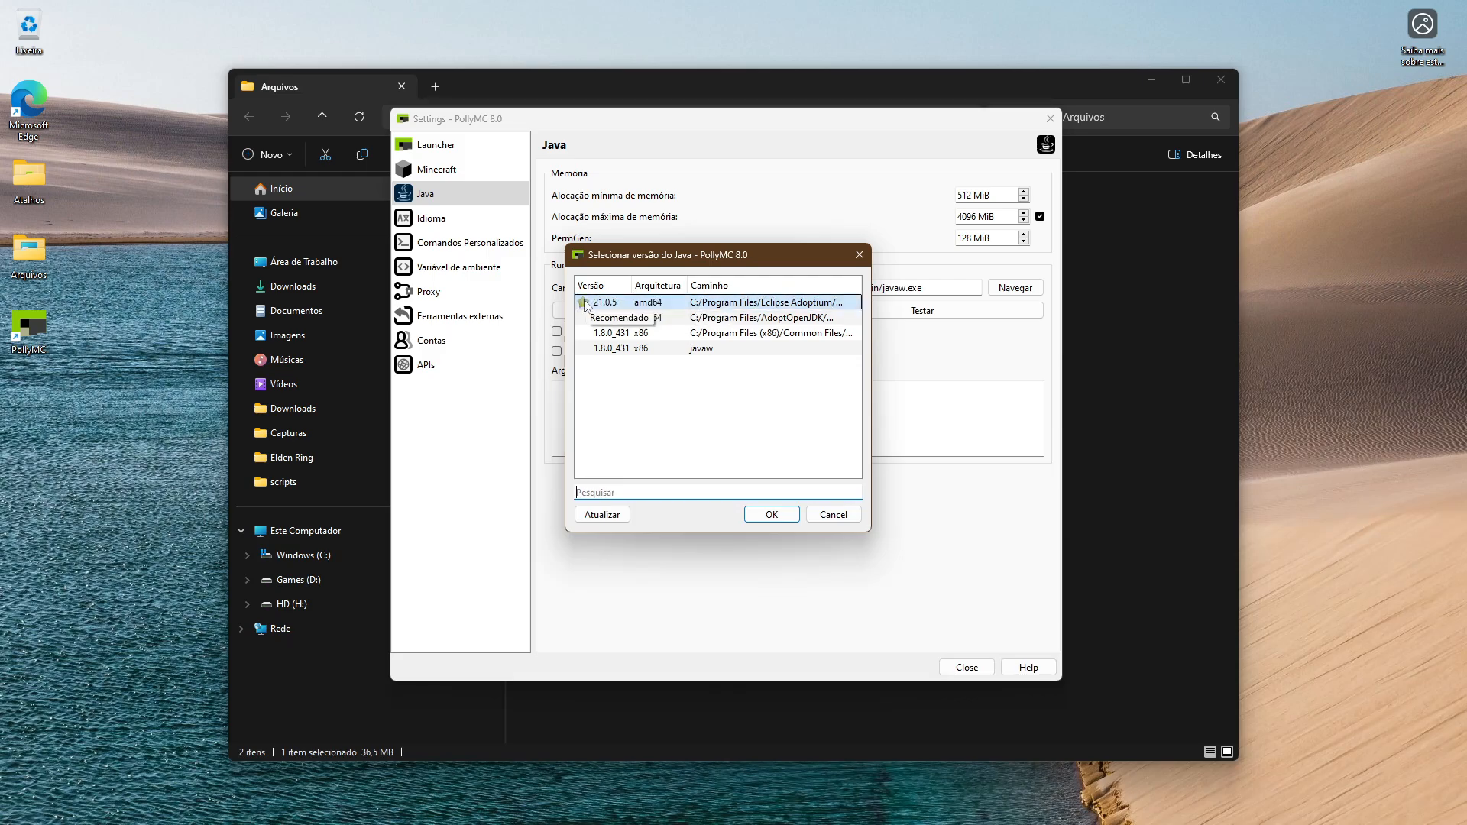
pyautogui.moveTo(873, 305); pyautogui.dragTo(1101, 316)
pyautogui.doubleClick(878, 303)
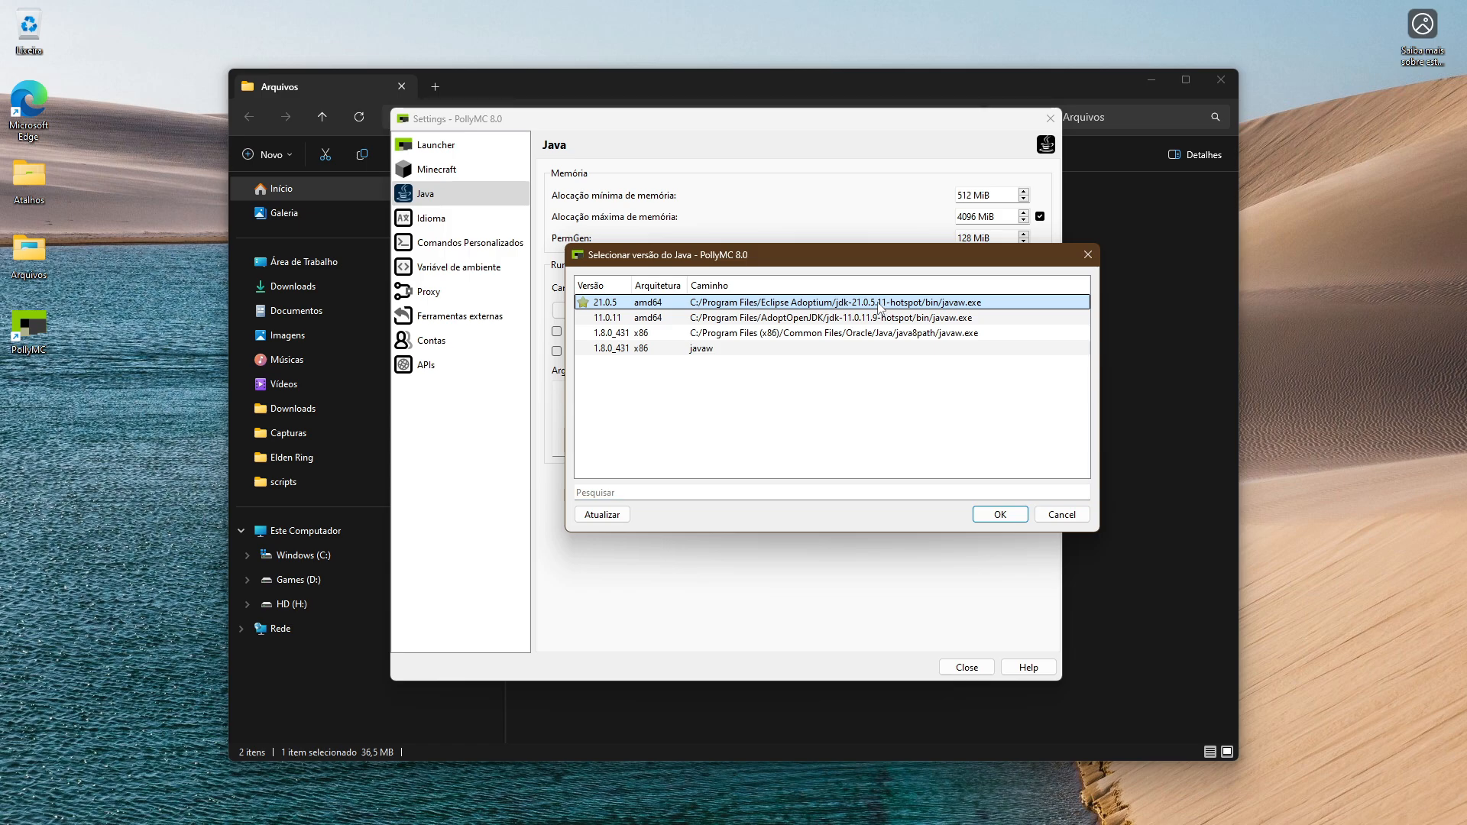
pyautogui.click(880, 309)
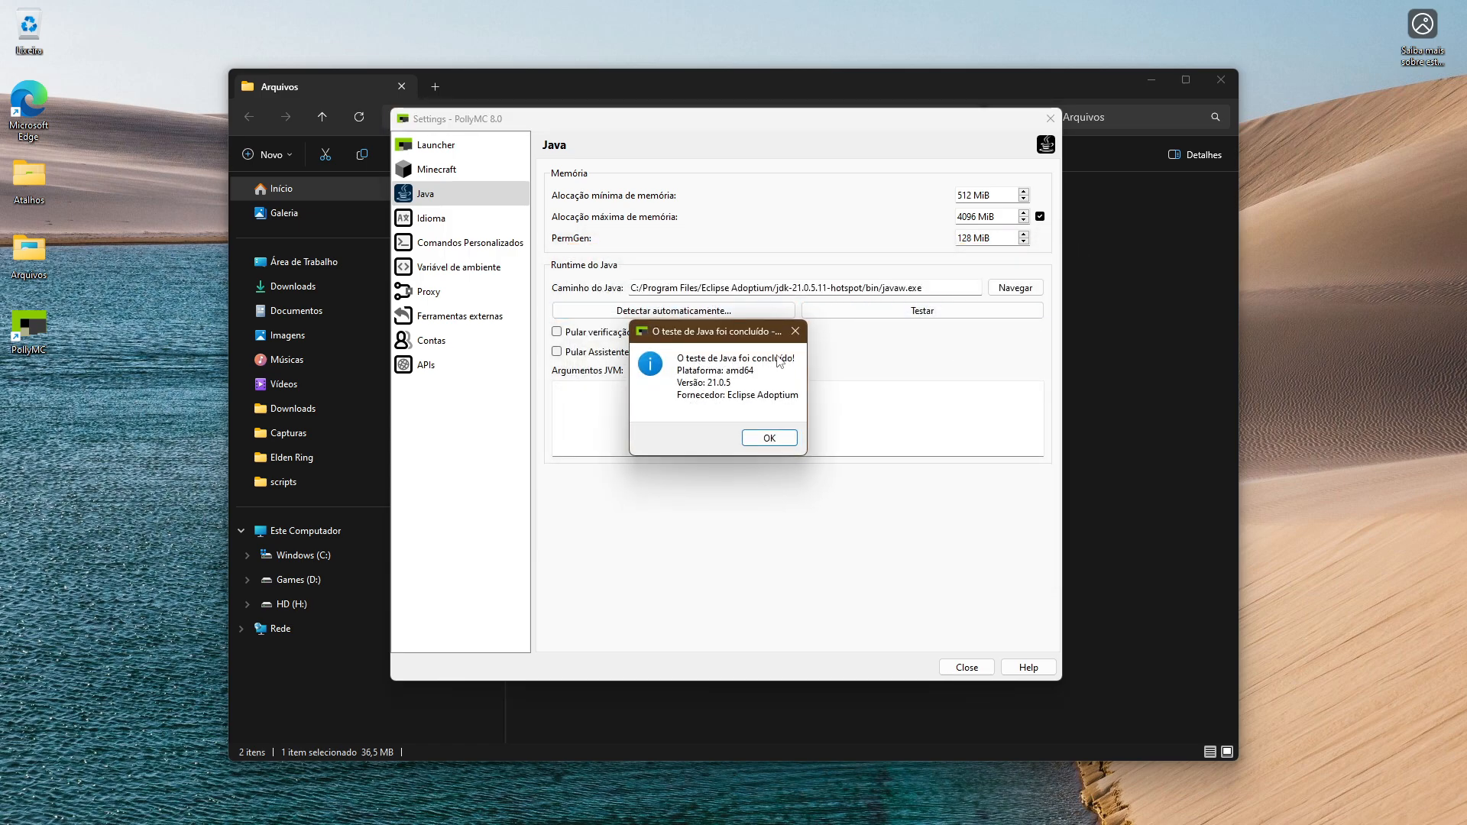
pyautogui.click(769, 438)
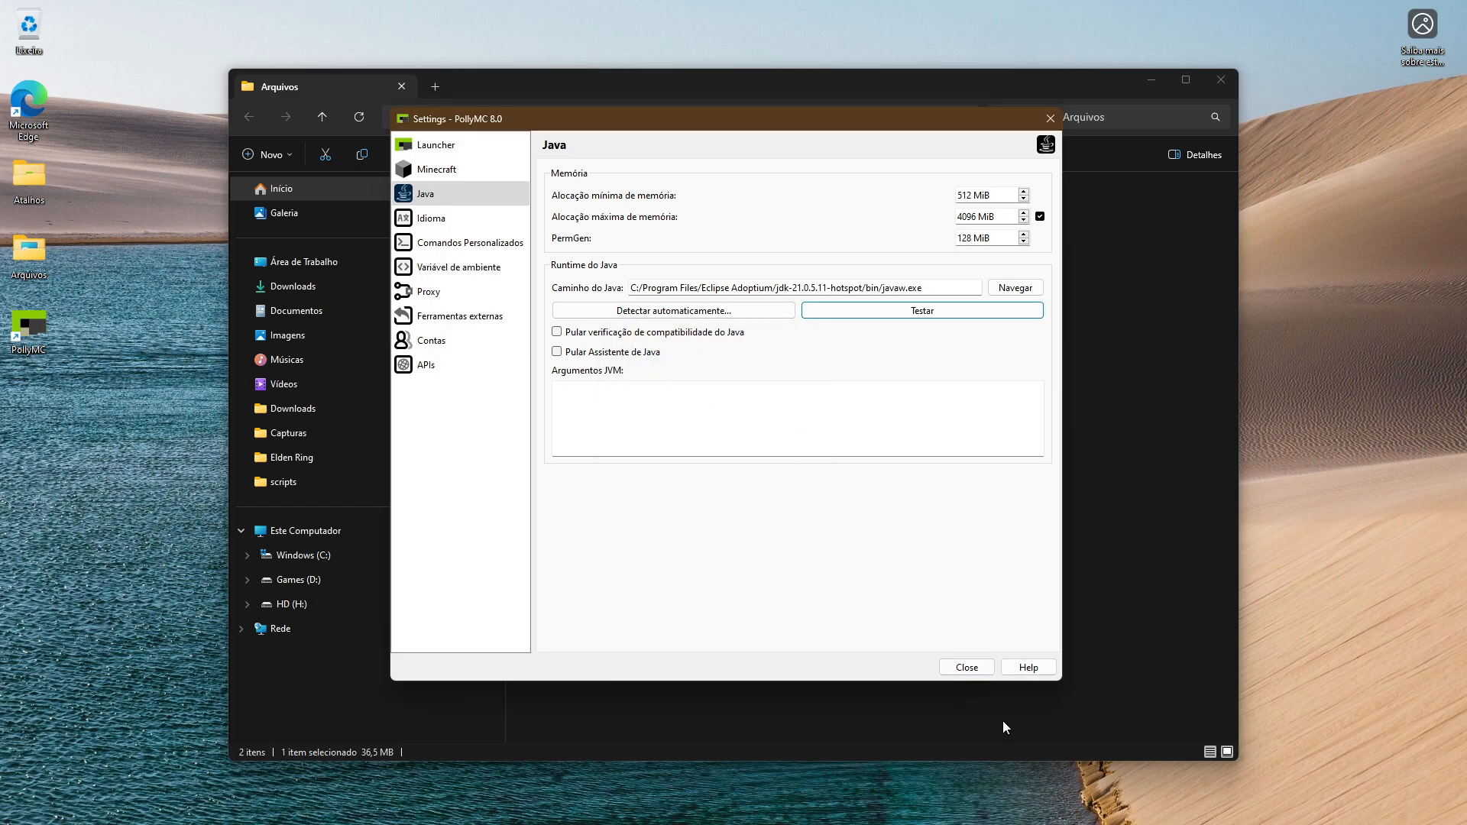
pyautogui.click(964, 668)
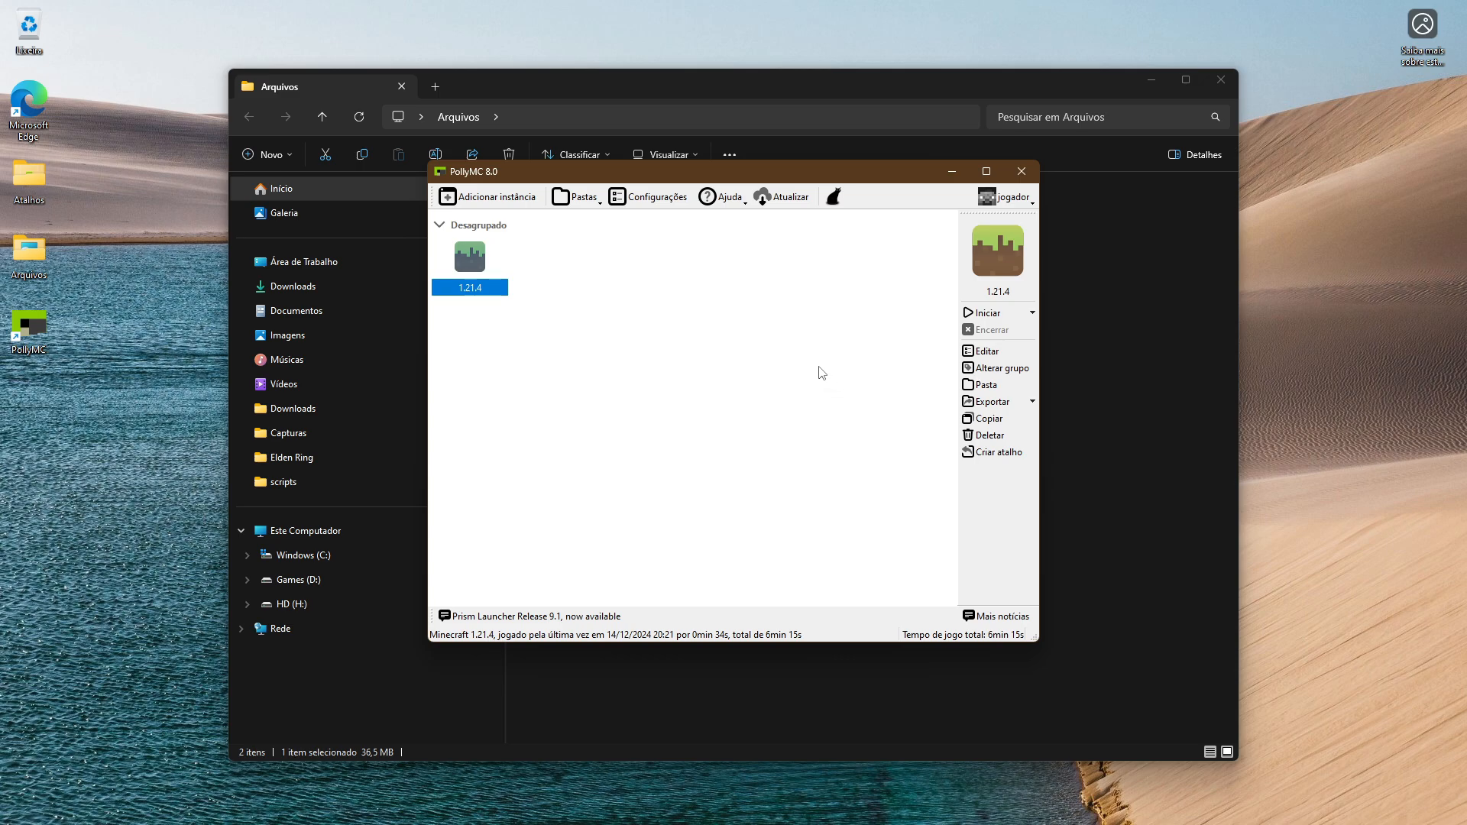
# Step: Create a new custom instance of Minecraft 1.21.4 with the Forge mod loader version 54.0.6
pyautogui.click(483, 200)
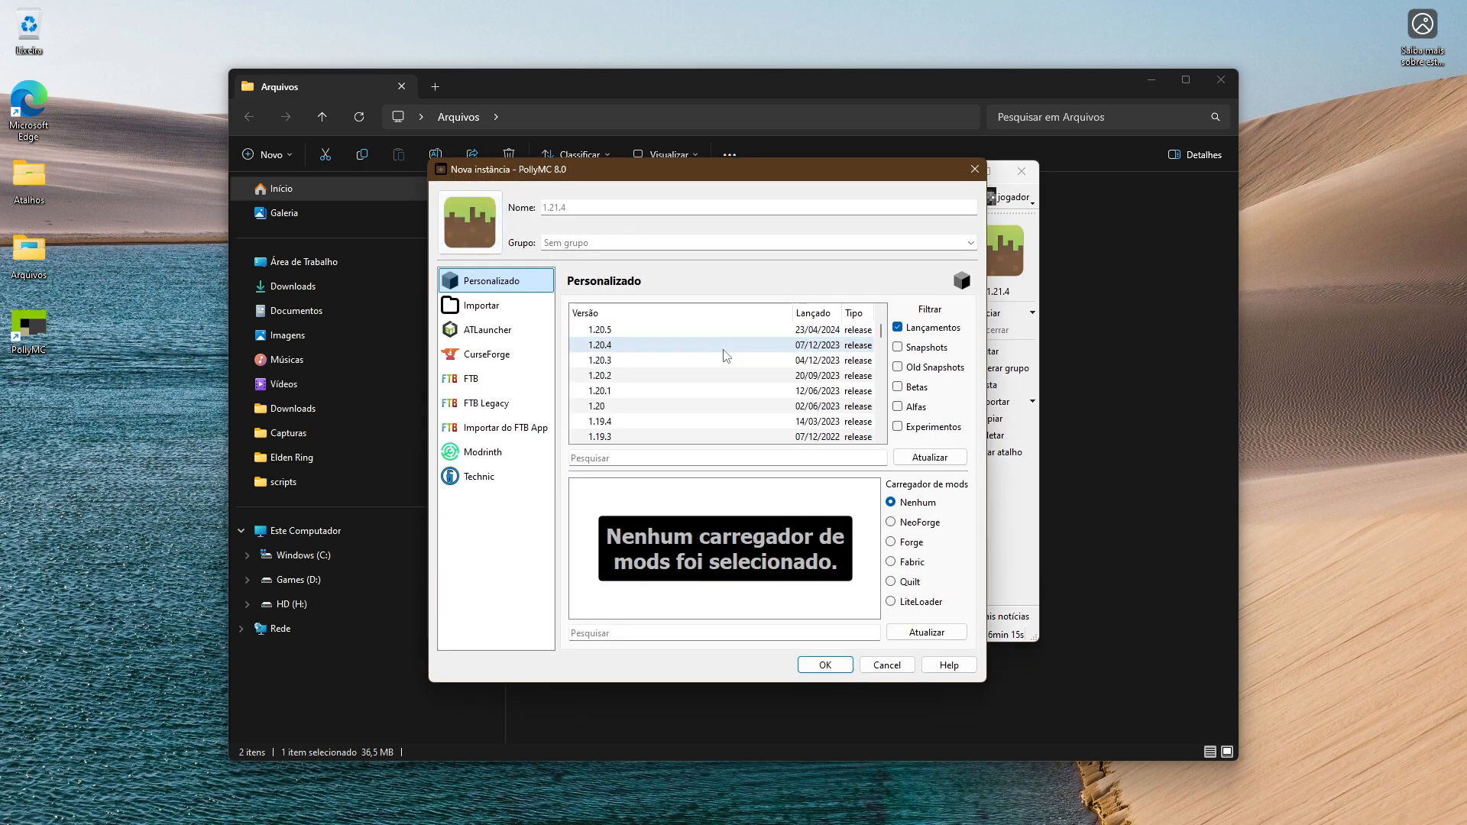
pyautogui.scroll(-3, 725, 356)
pyautogui.scroll(3, 725, 356)
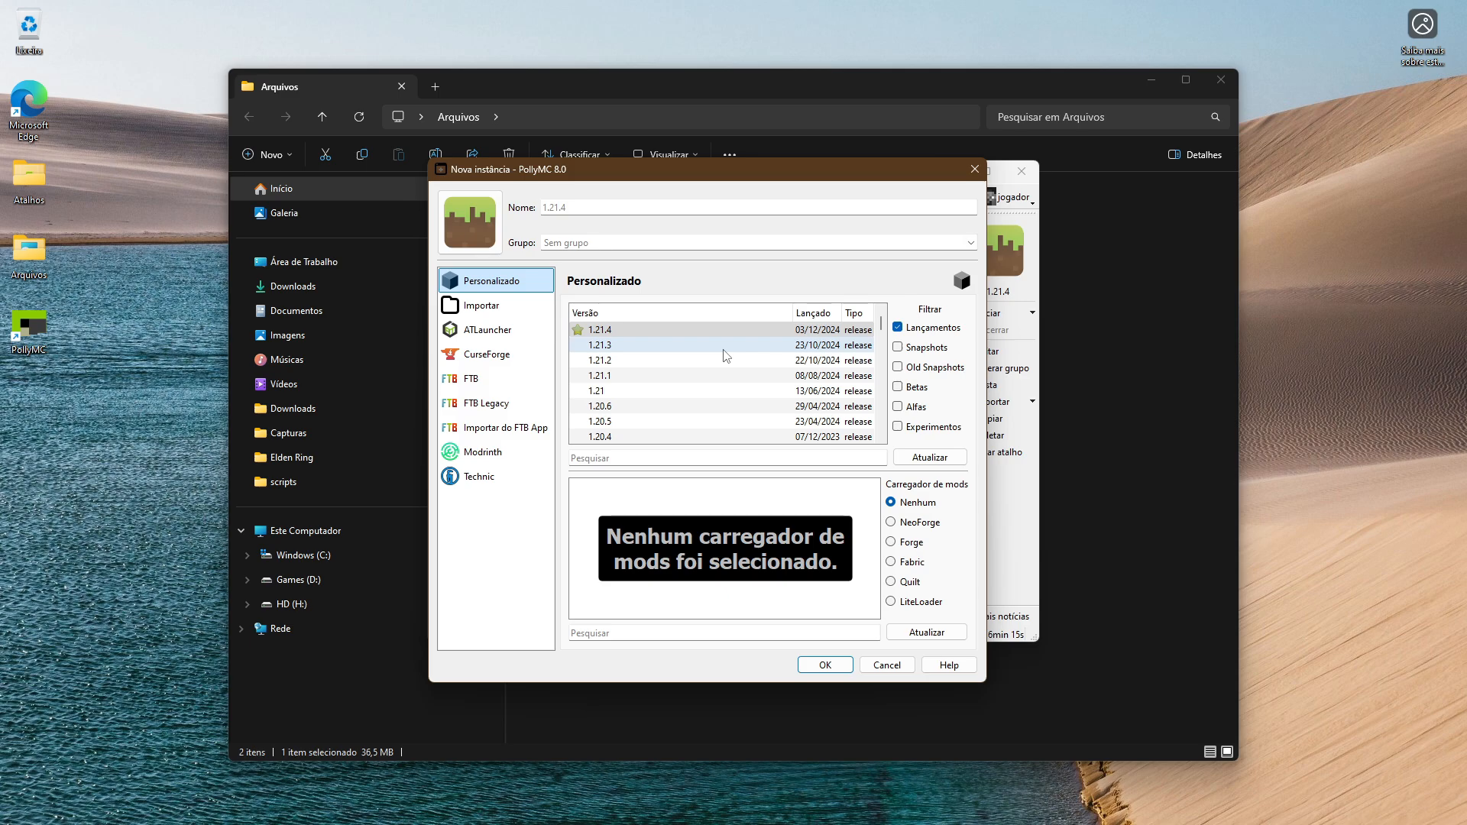
pyautogui.click(611, 330)
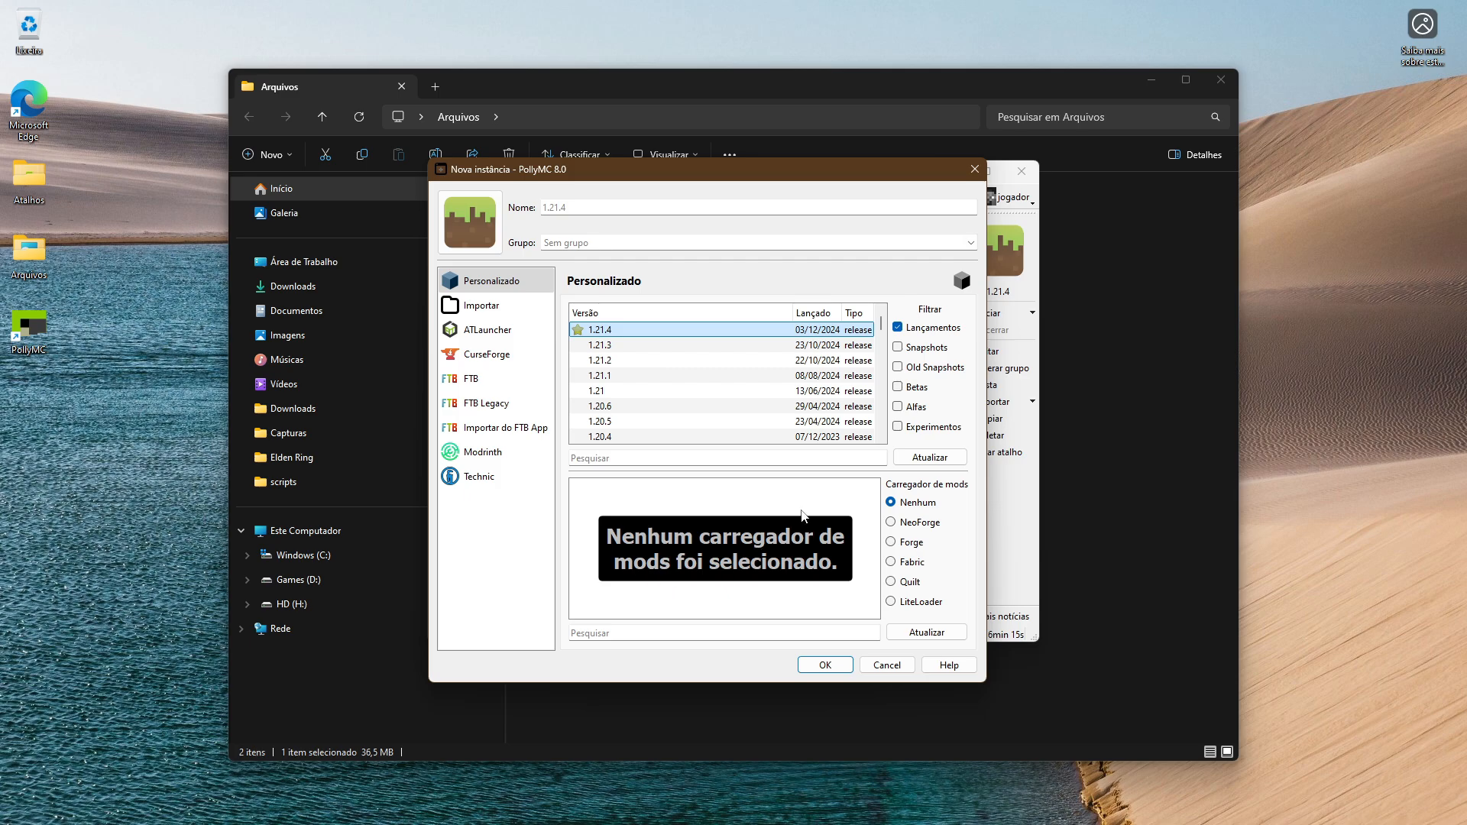
pyautogui.click(907, 544)
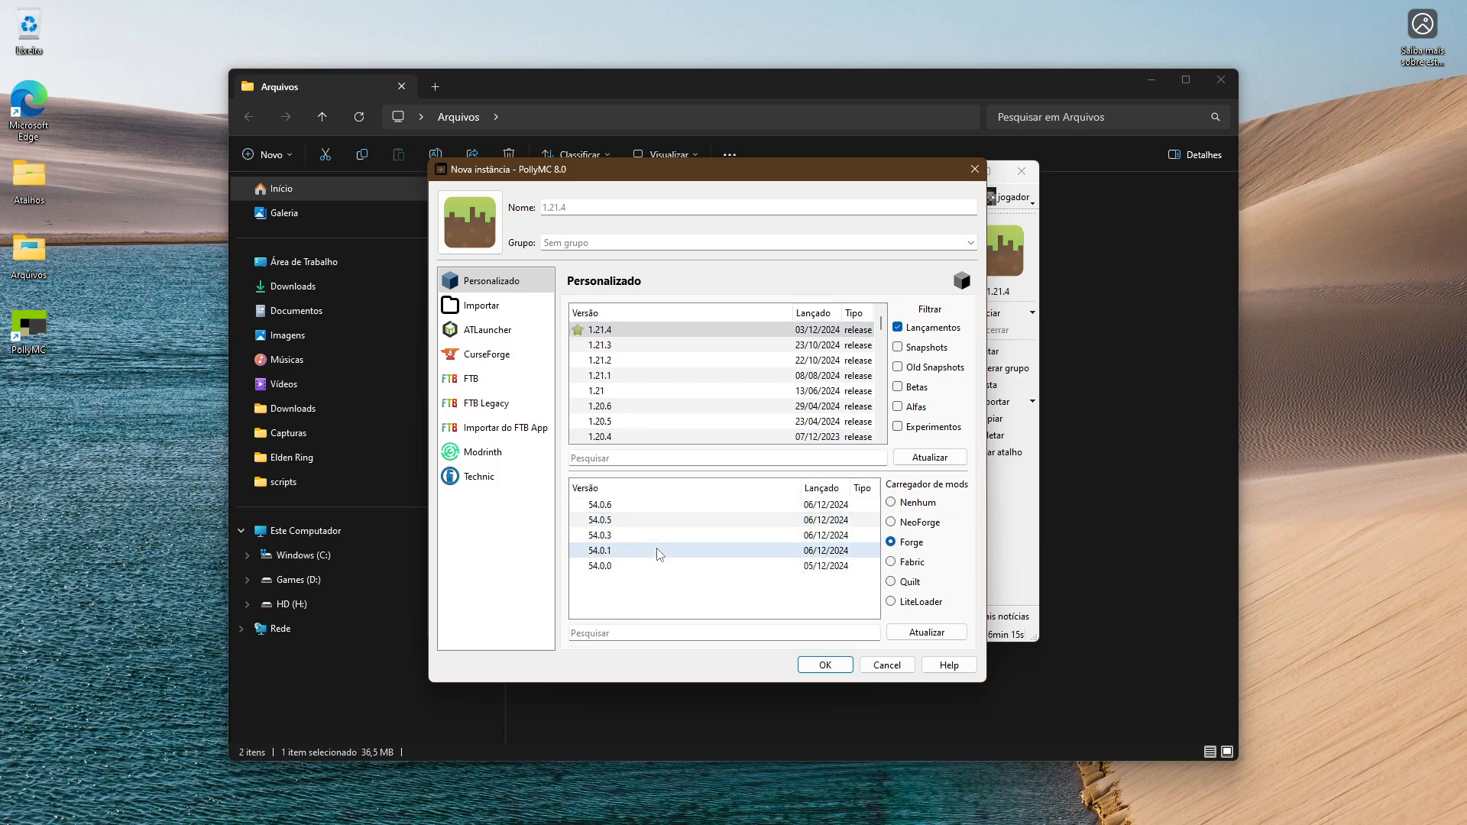
pyautogui.click(652, 506)
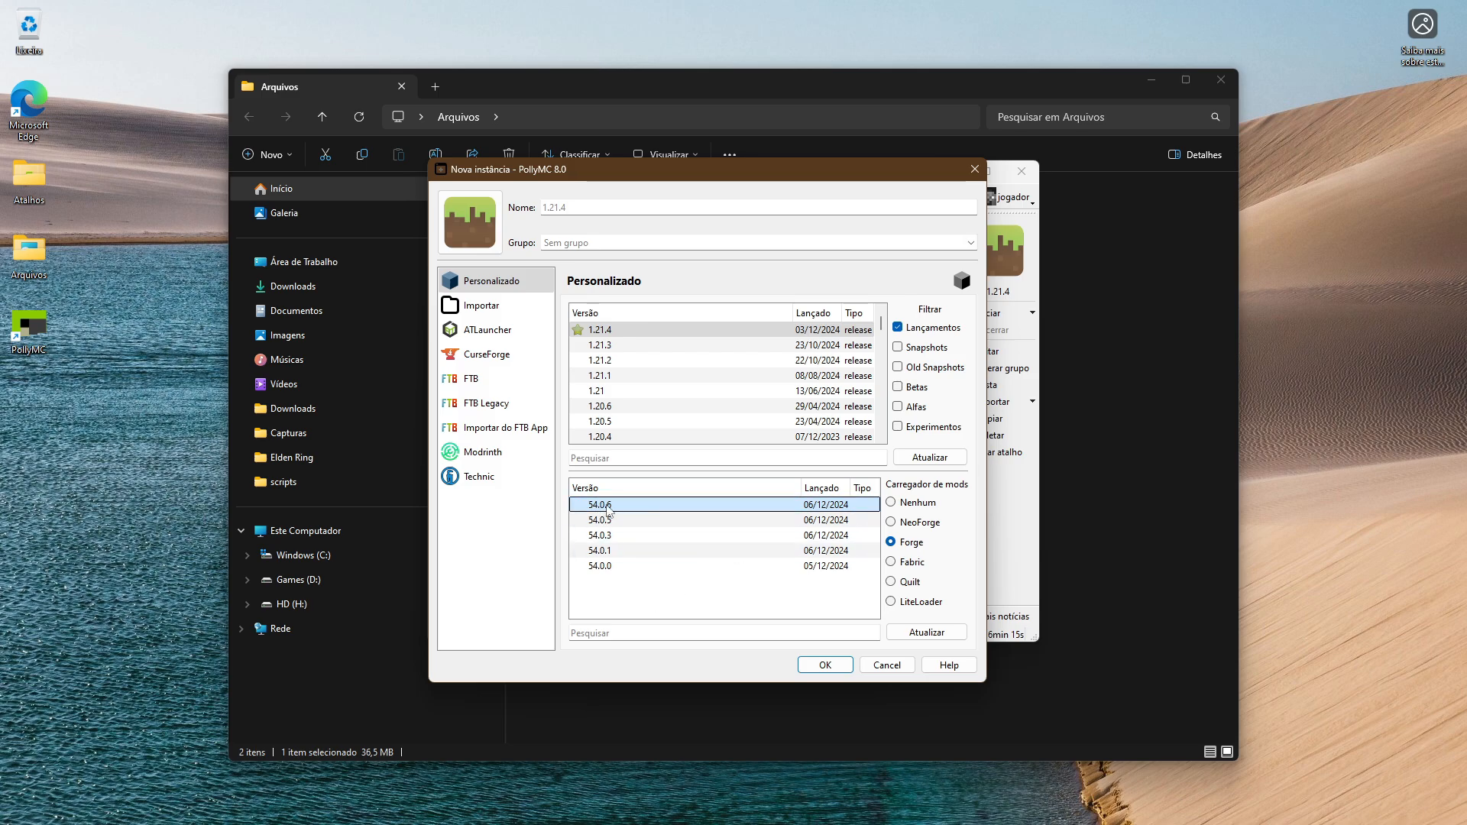
pyautogui.click(827, 666)
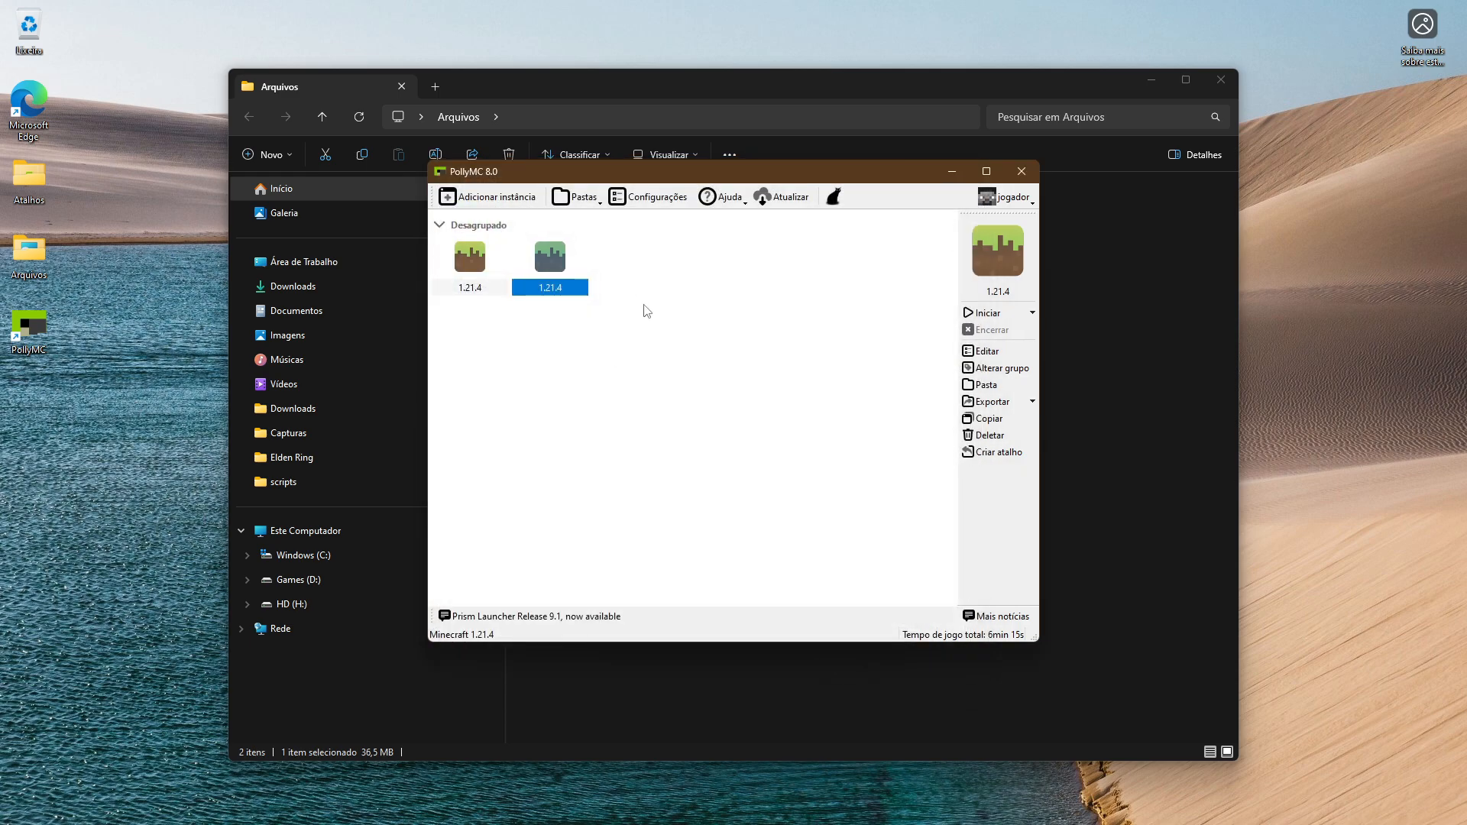
# Step: Open the new Forge 1.21.4 instance for editing and browse the mods available for download from CurseForge
pyautogui.click(479, 287)
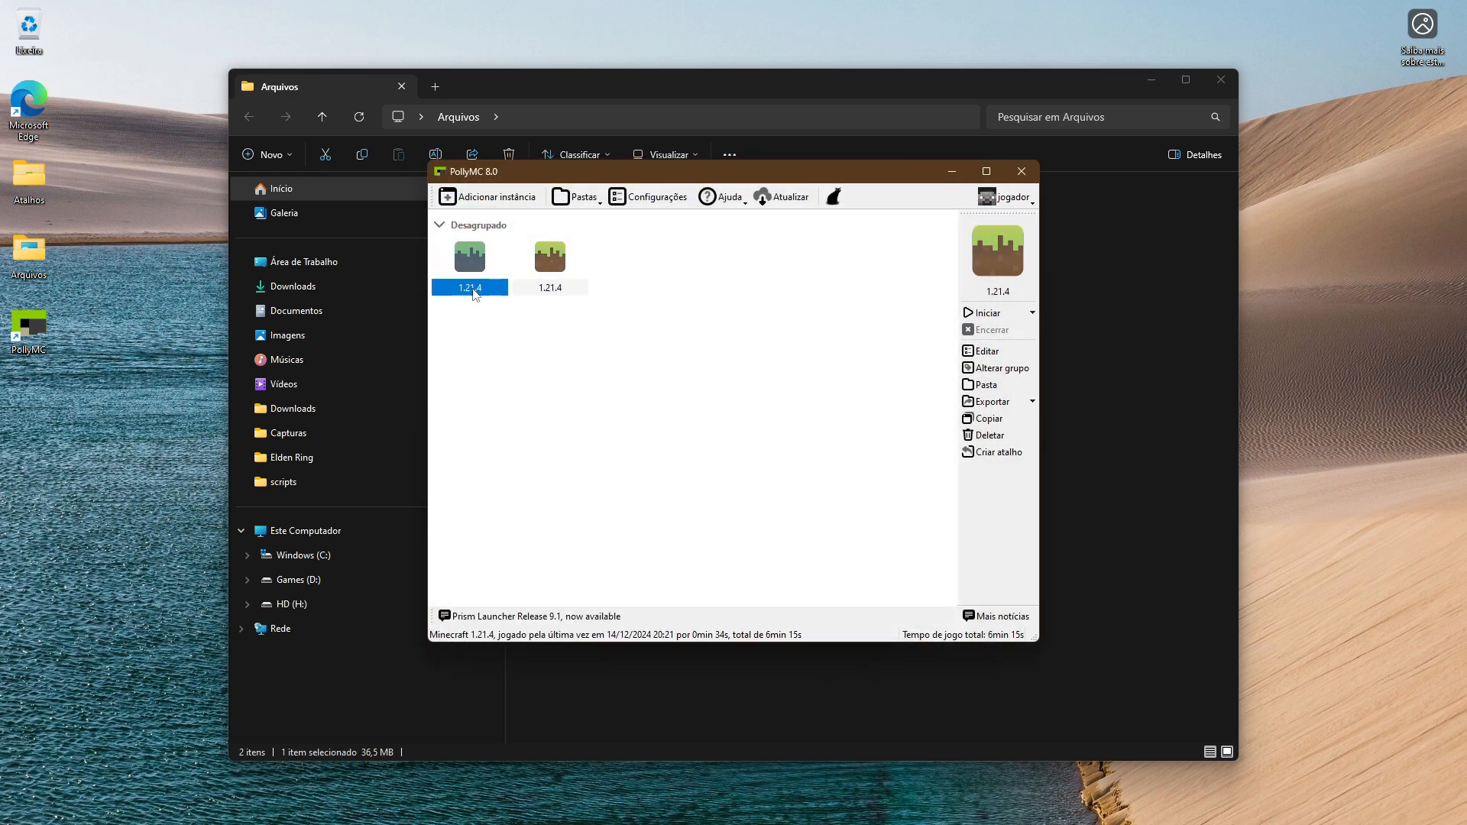
pyautogui.click(561, 288)
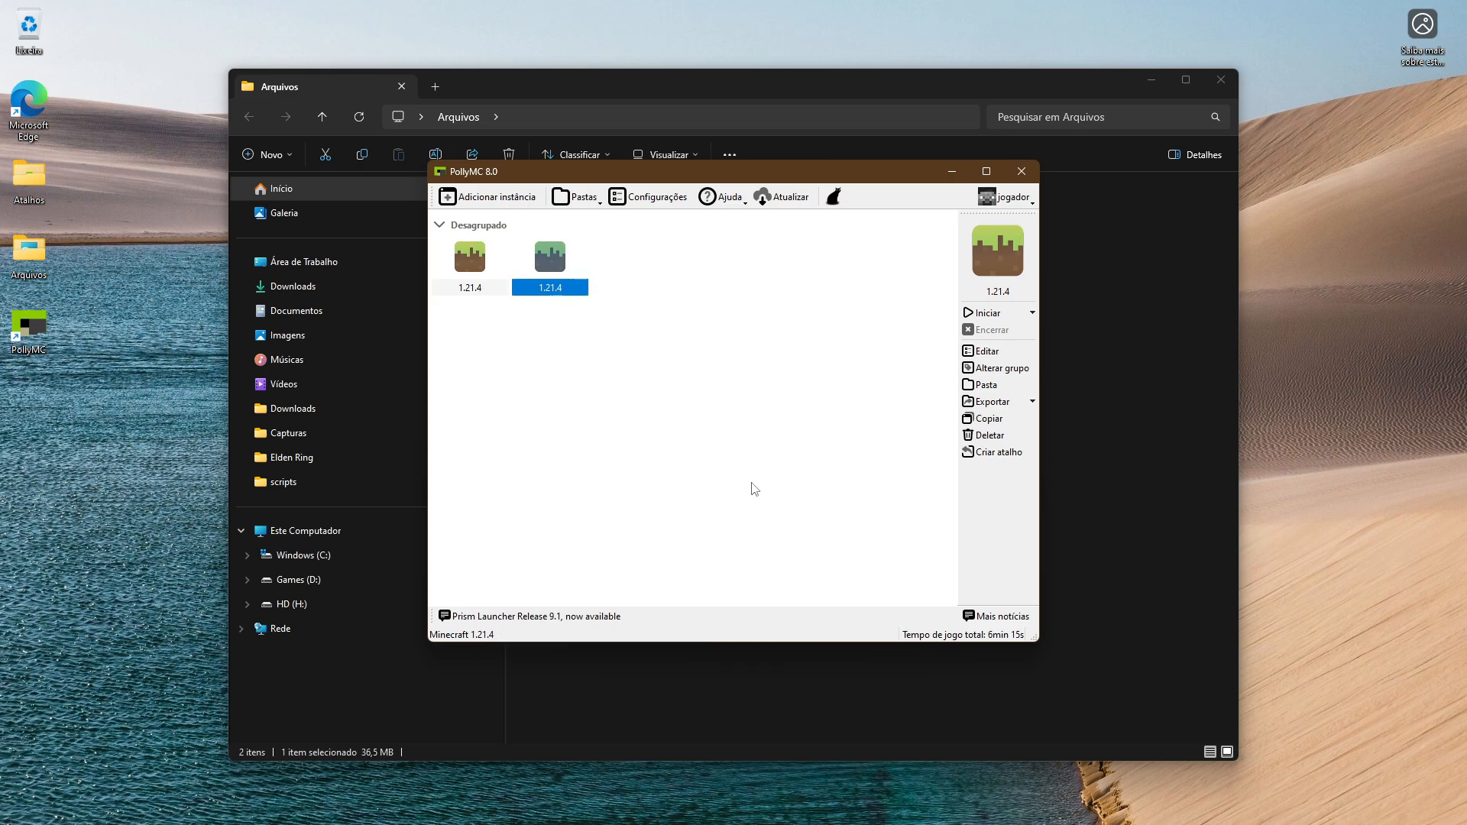
pyautogui.click(988, 356)
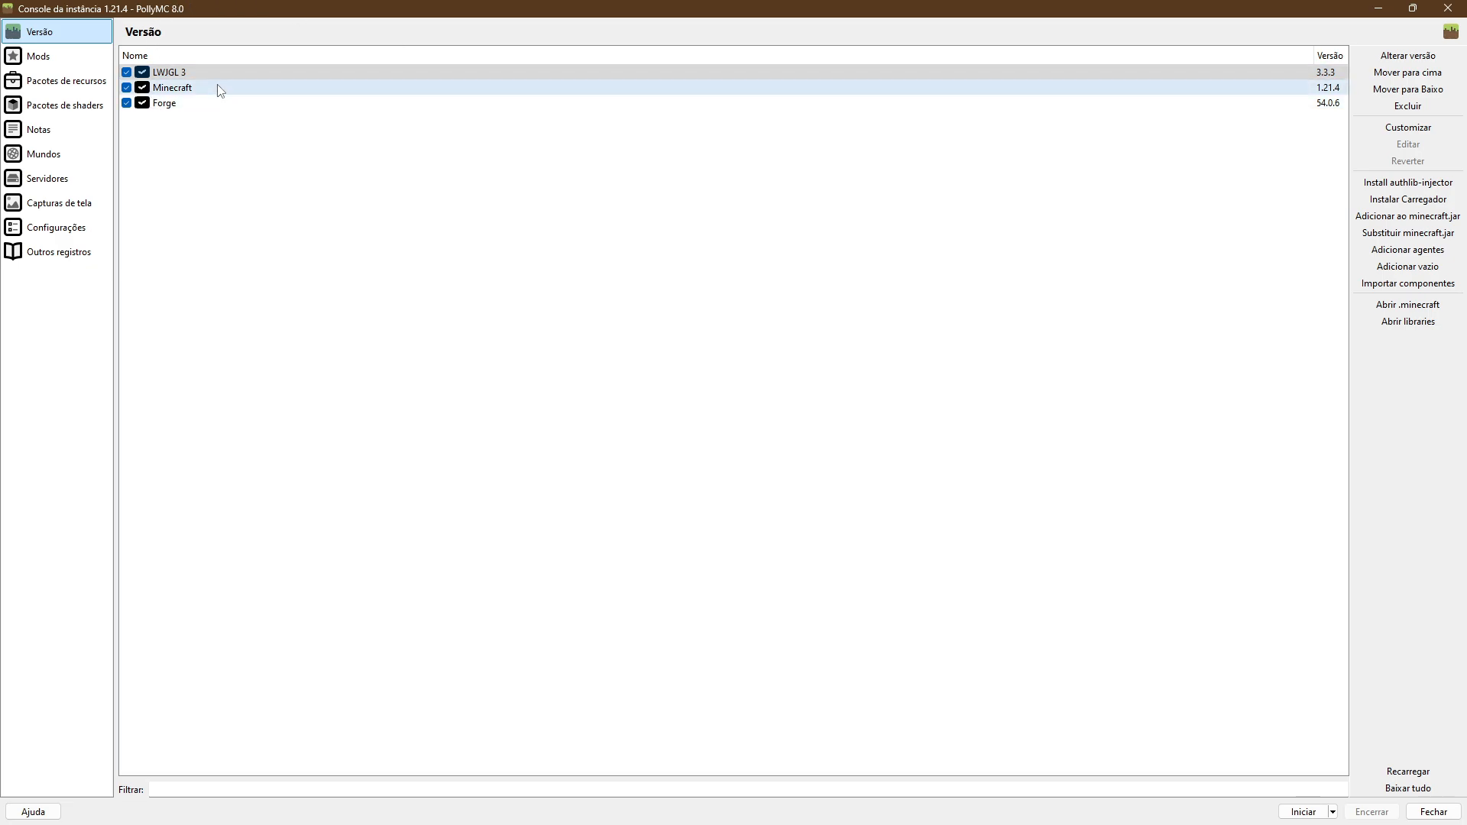
pyautogui.click(83, 56)
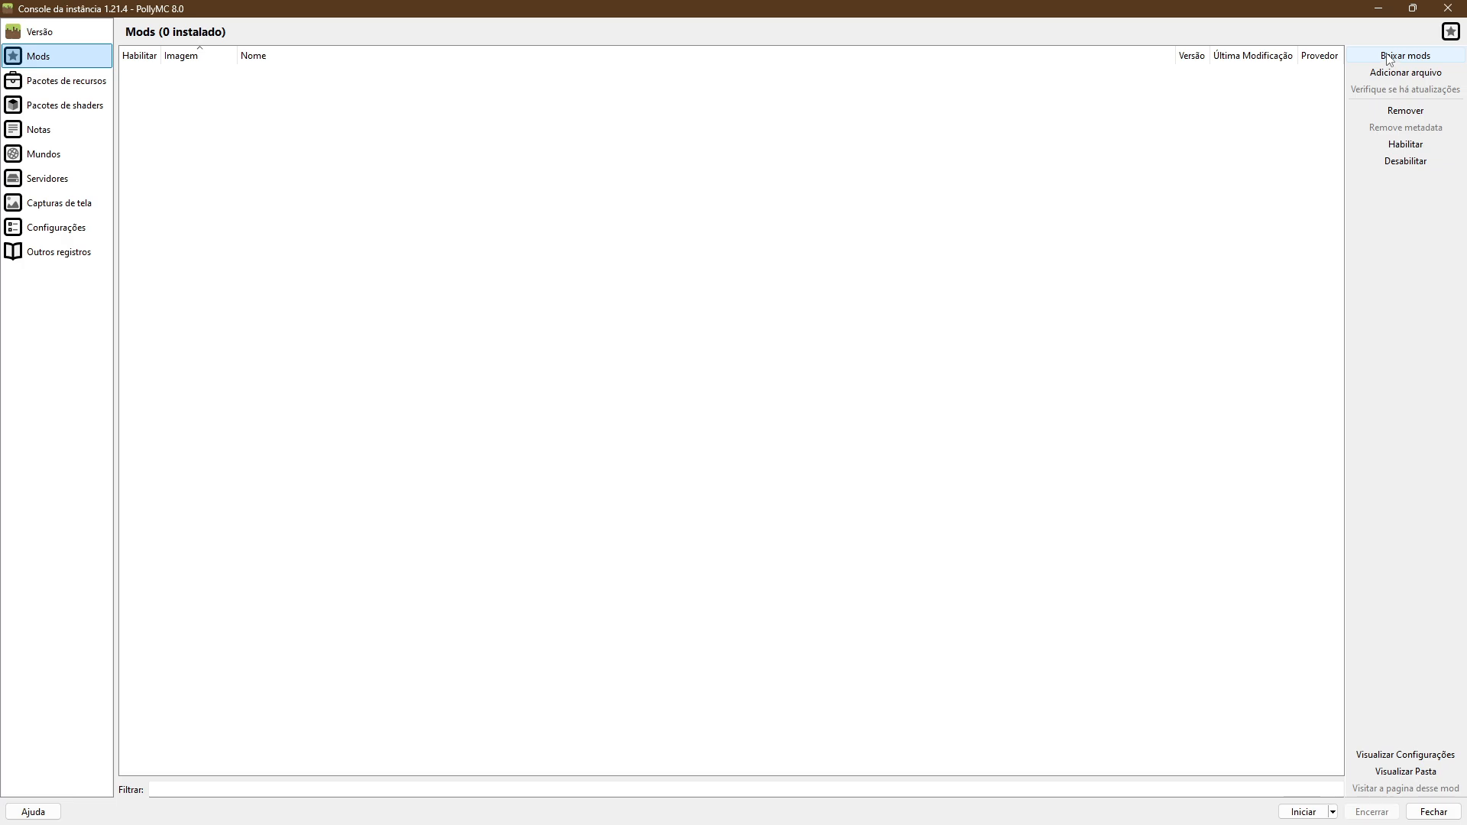
pyautogui.click(1418, 58)
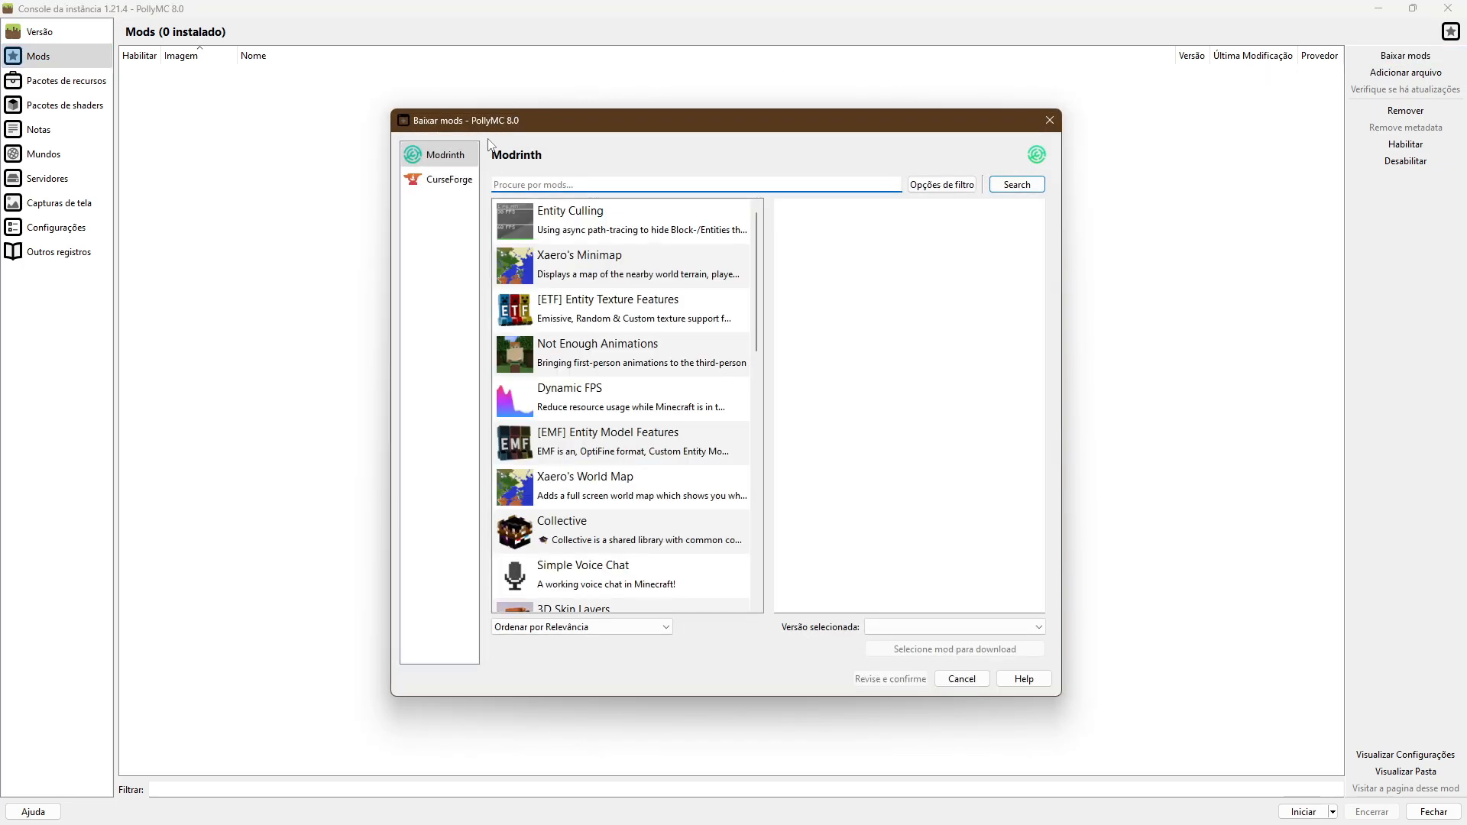
pyautogui.click(452, 182)
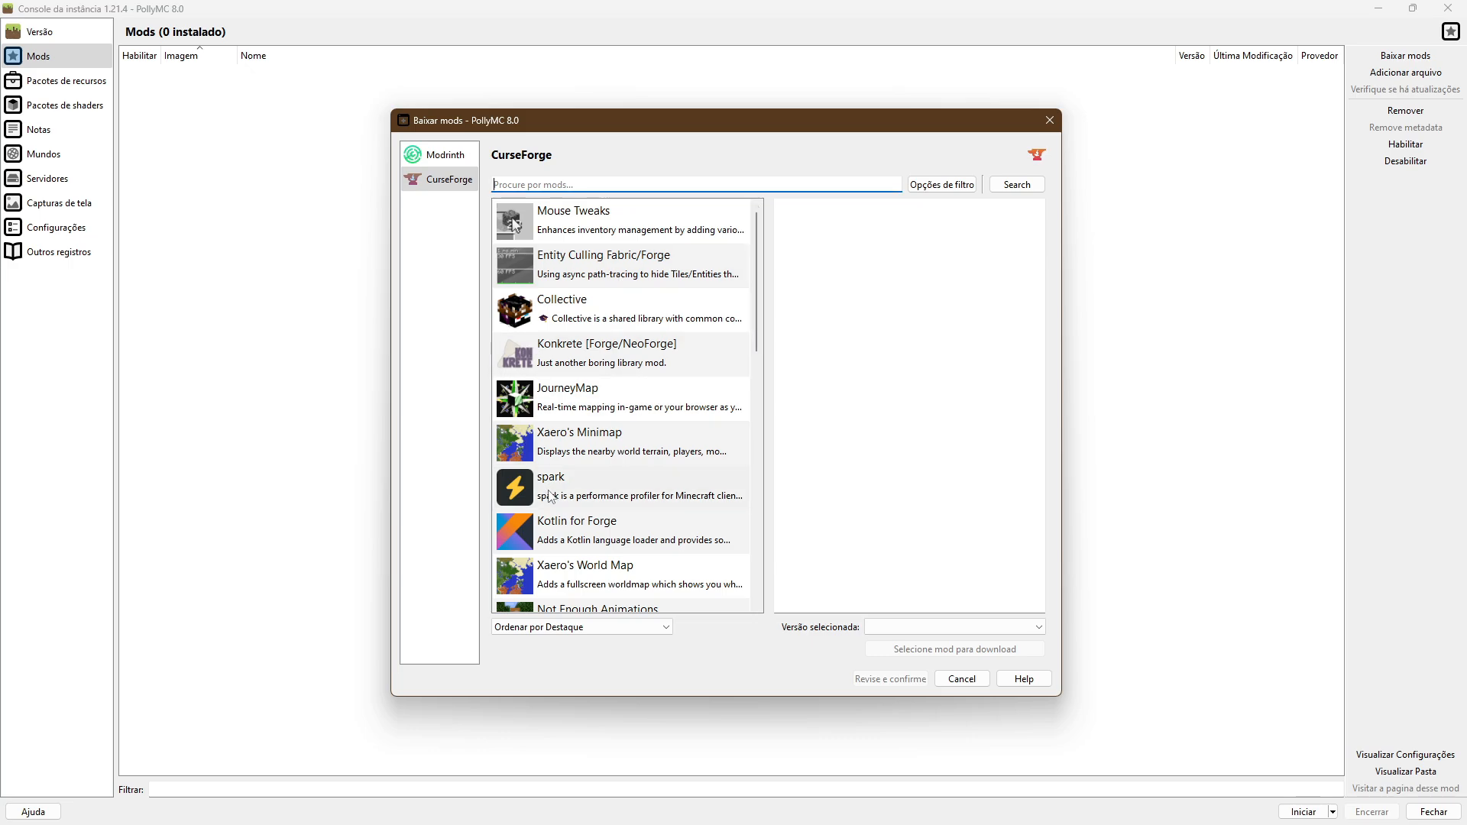
# Step: Select Xaero's Minimap v24.6.2 for Forge 1.21.4 and confirm its download into the instance
pyautogui.click(558, 447)
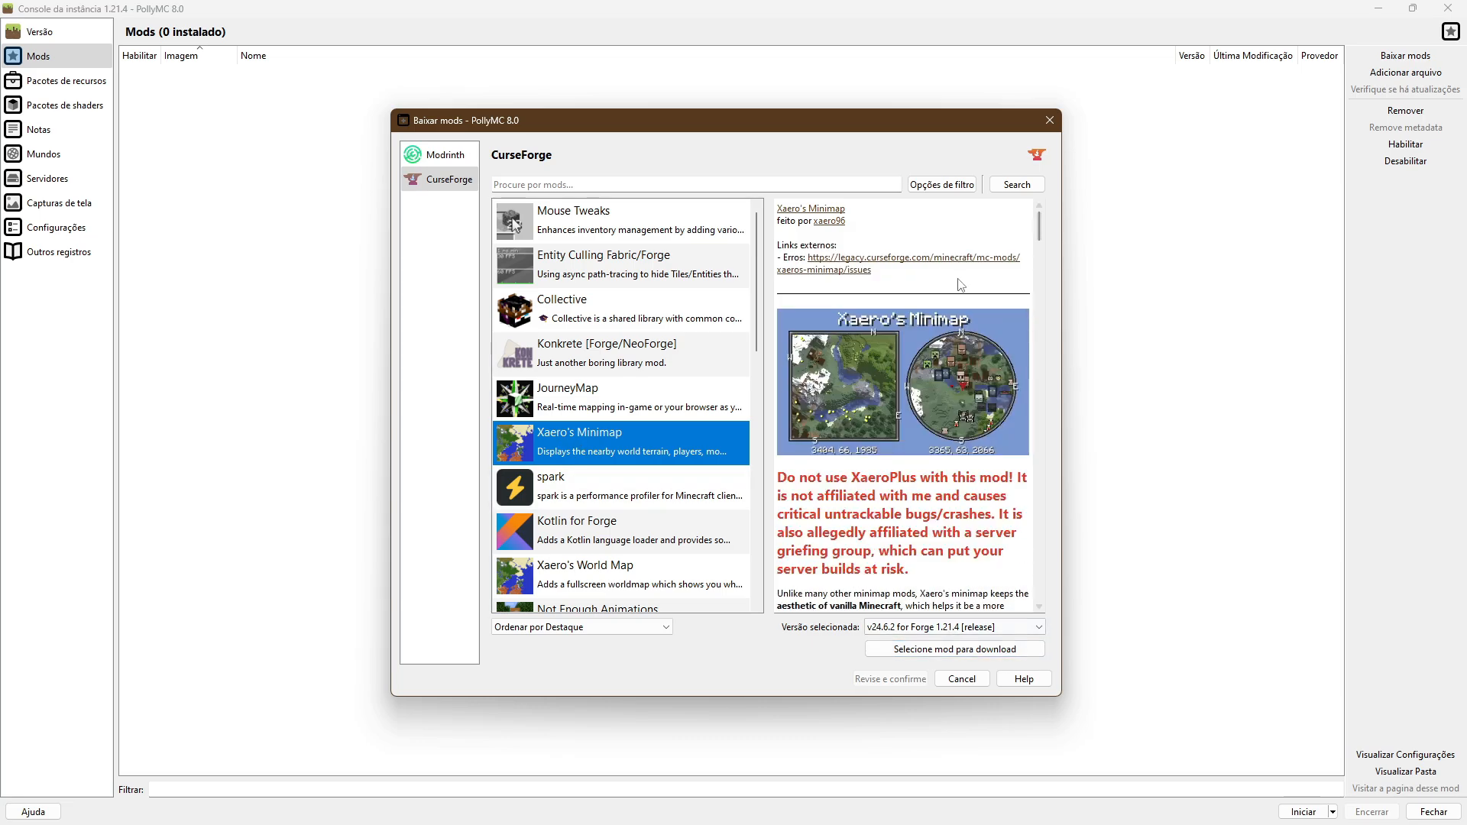
pyautogui.click(922, 651)
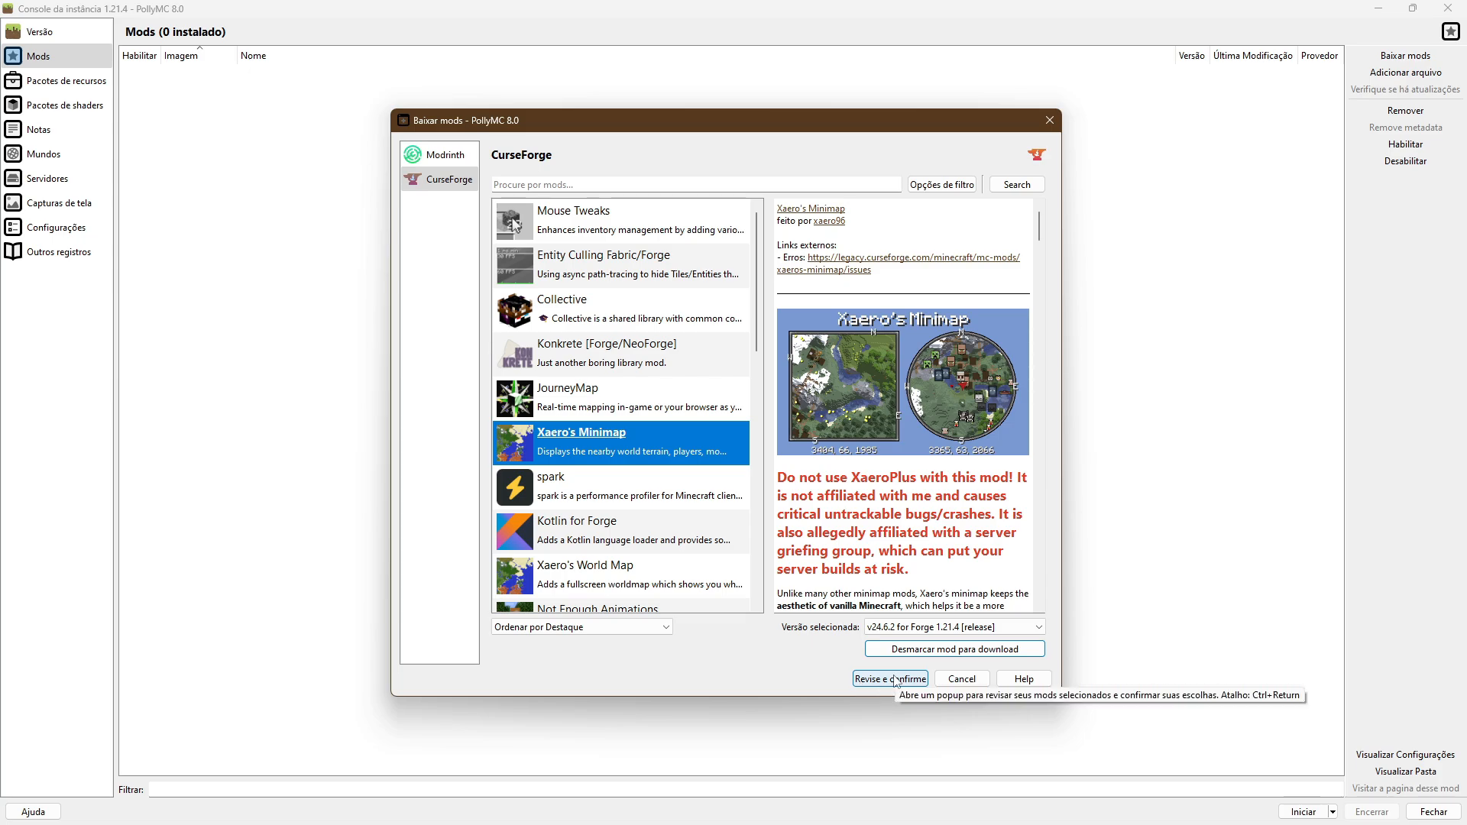
pyautogui.click(897, 680)
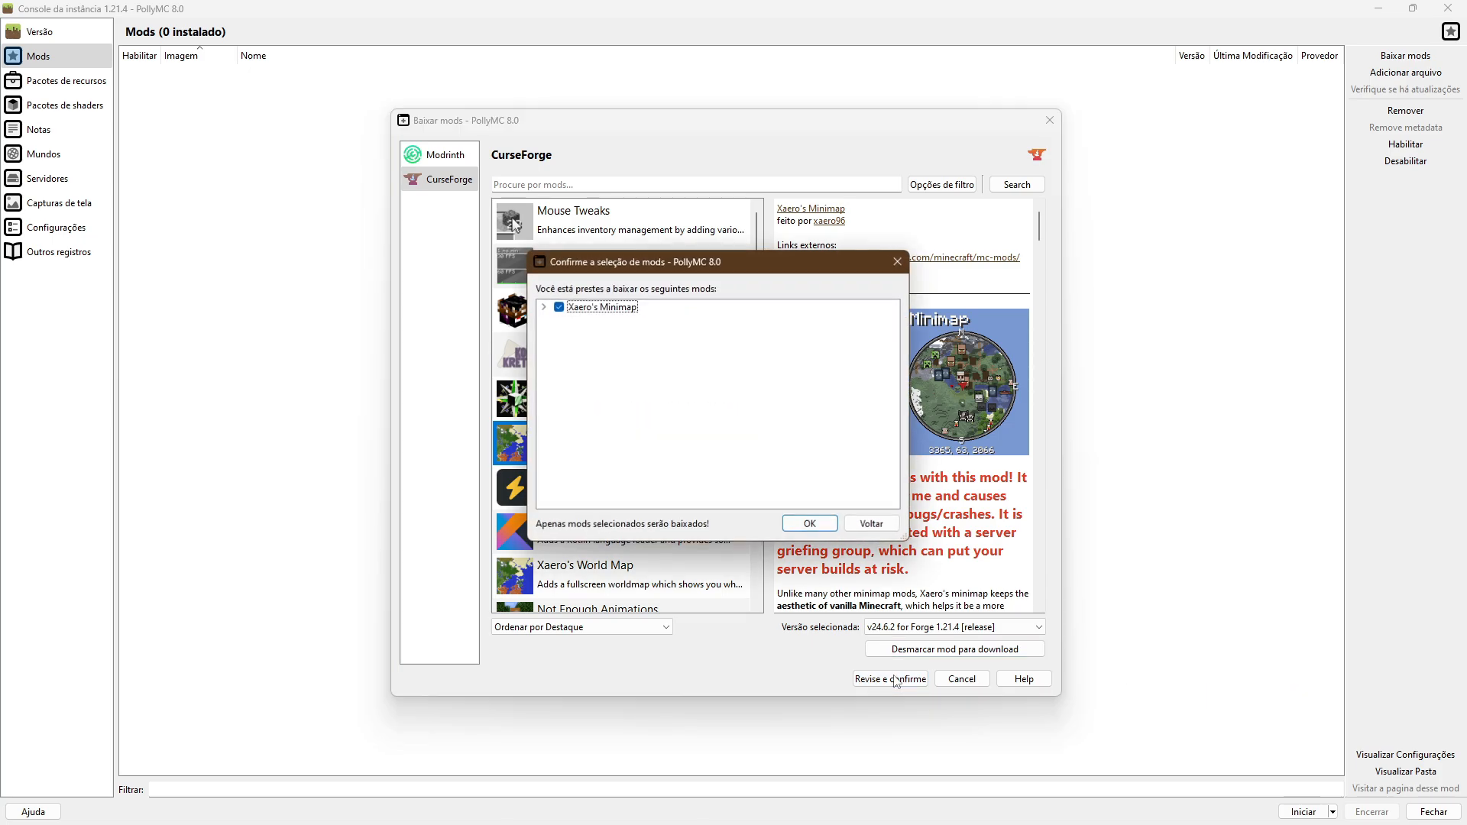
pyautogui.click(808, 526)
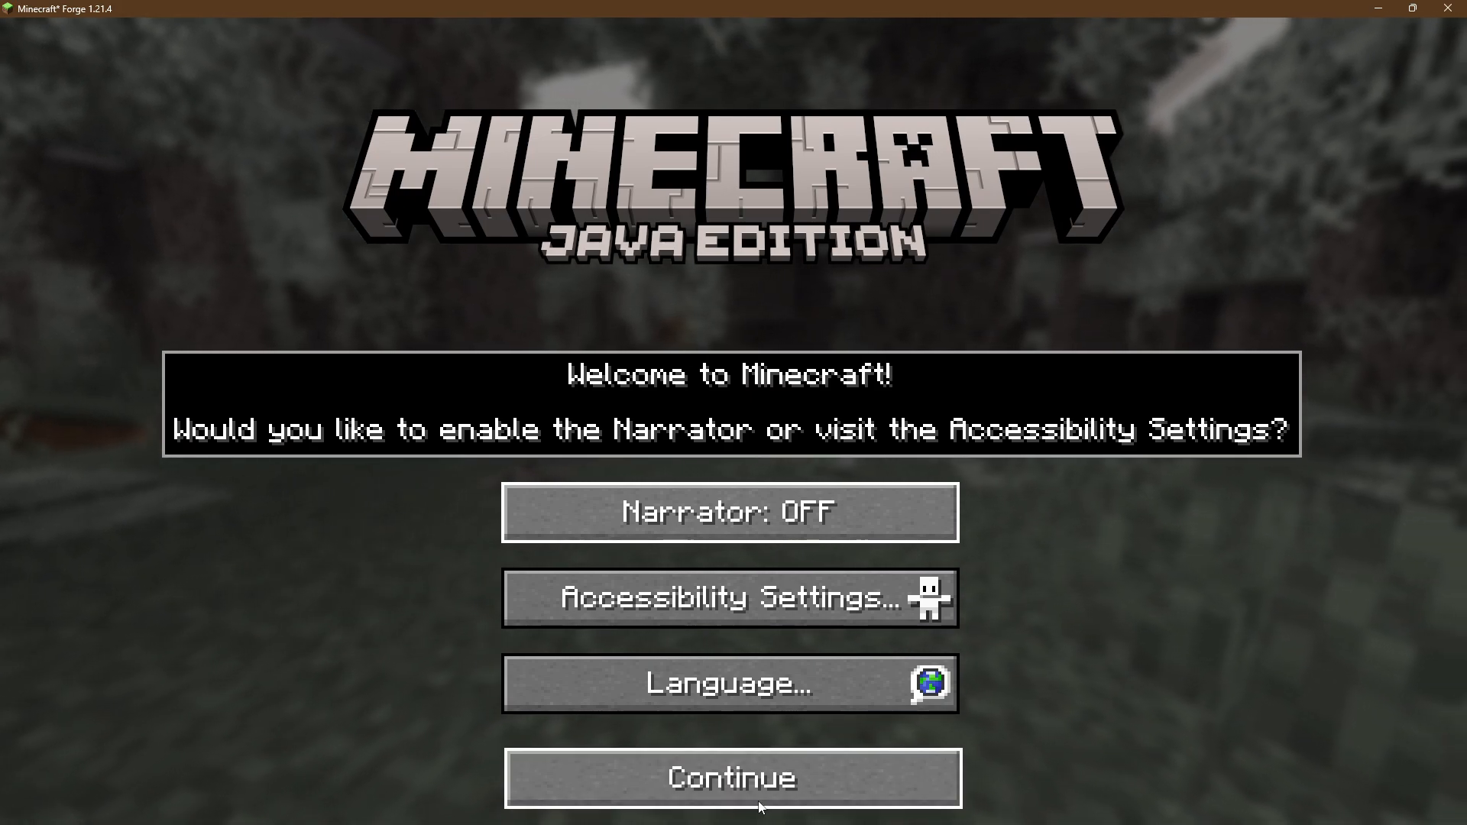
# Step: Set the game language to Português (Brasil) and continue past the welcome screen to the main menu
pyautogui.click(722, 688)
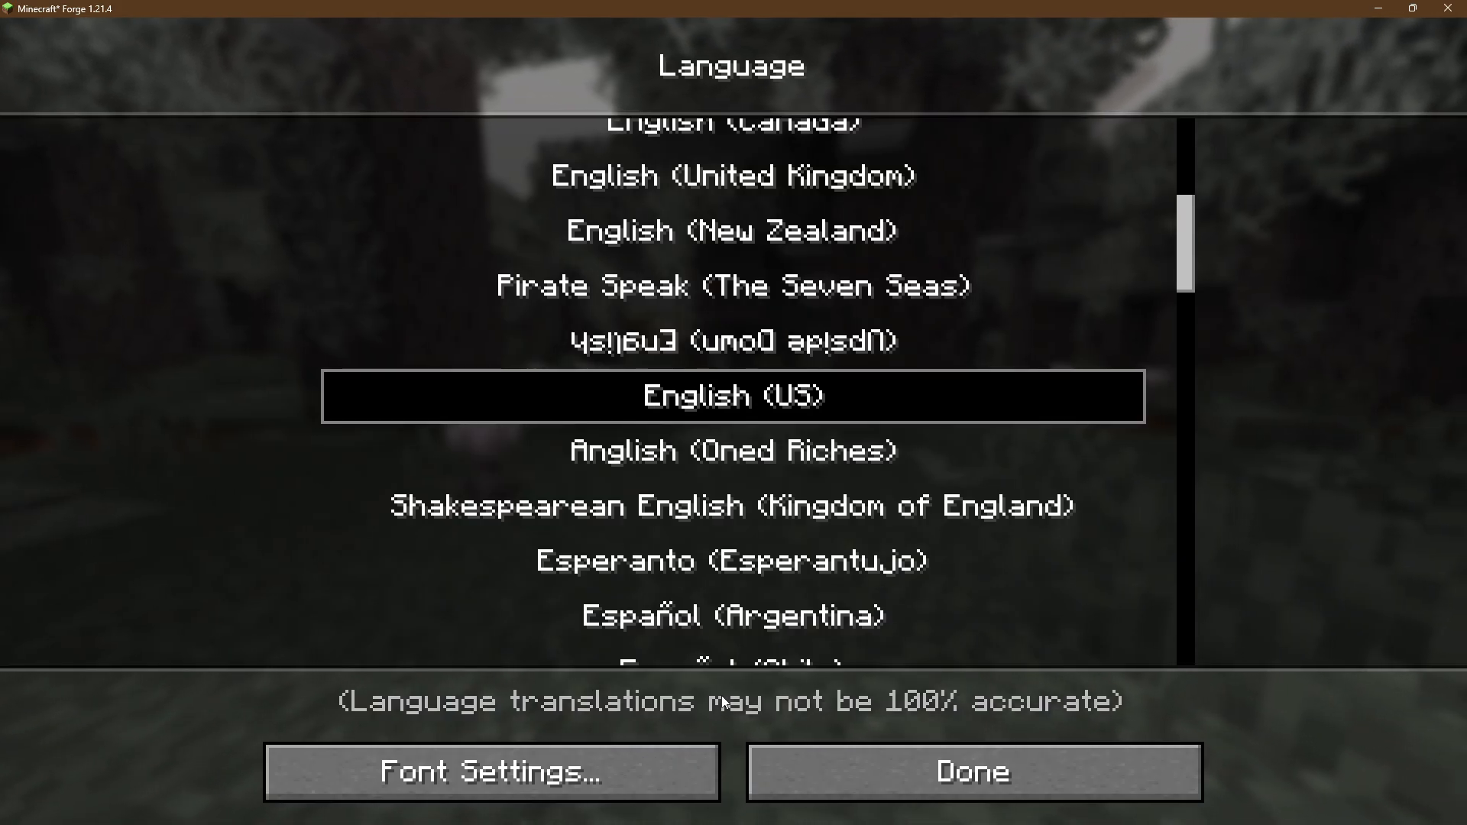
pyautogui.scroll(-6, 821, 535)
pyautogui.scroll(-15, 821, 535)
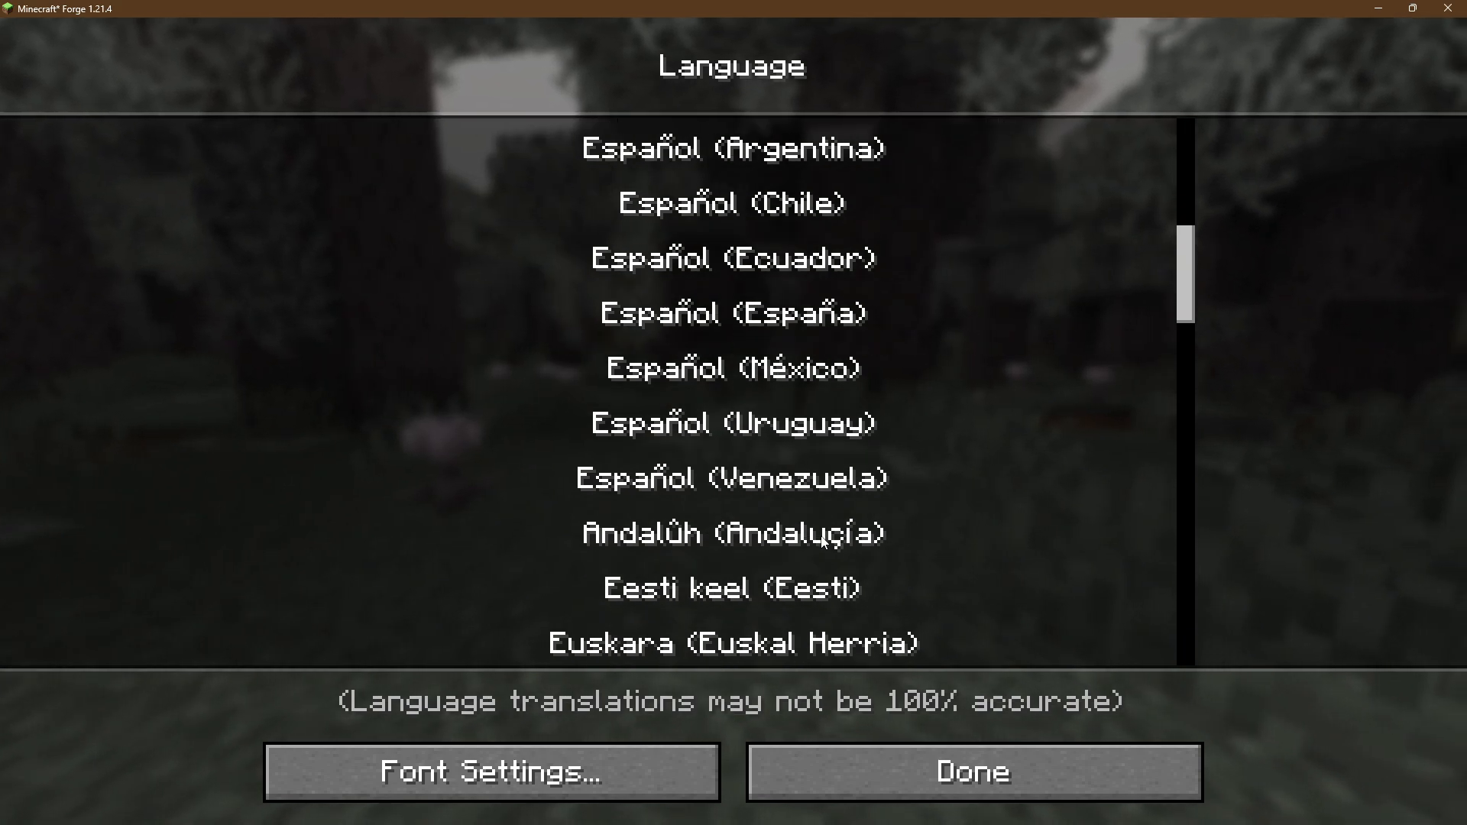
pyautogui.moveTo(1196, 296); pyautogui.dragTo(1142, 482)
pyautogui.click(955, 280)
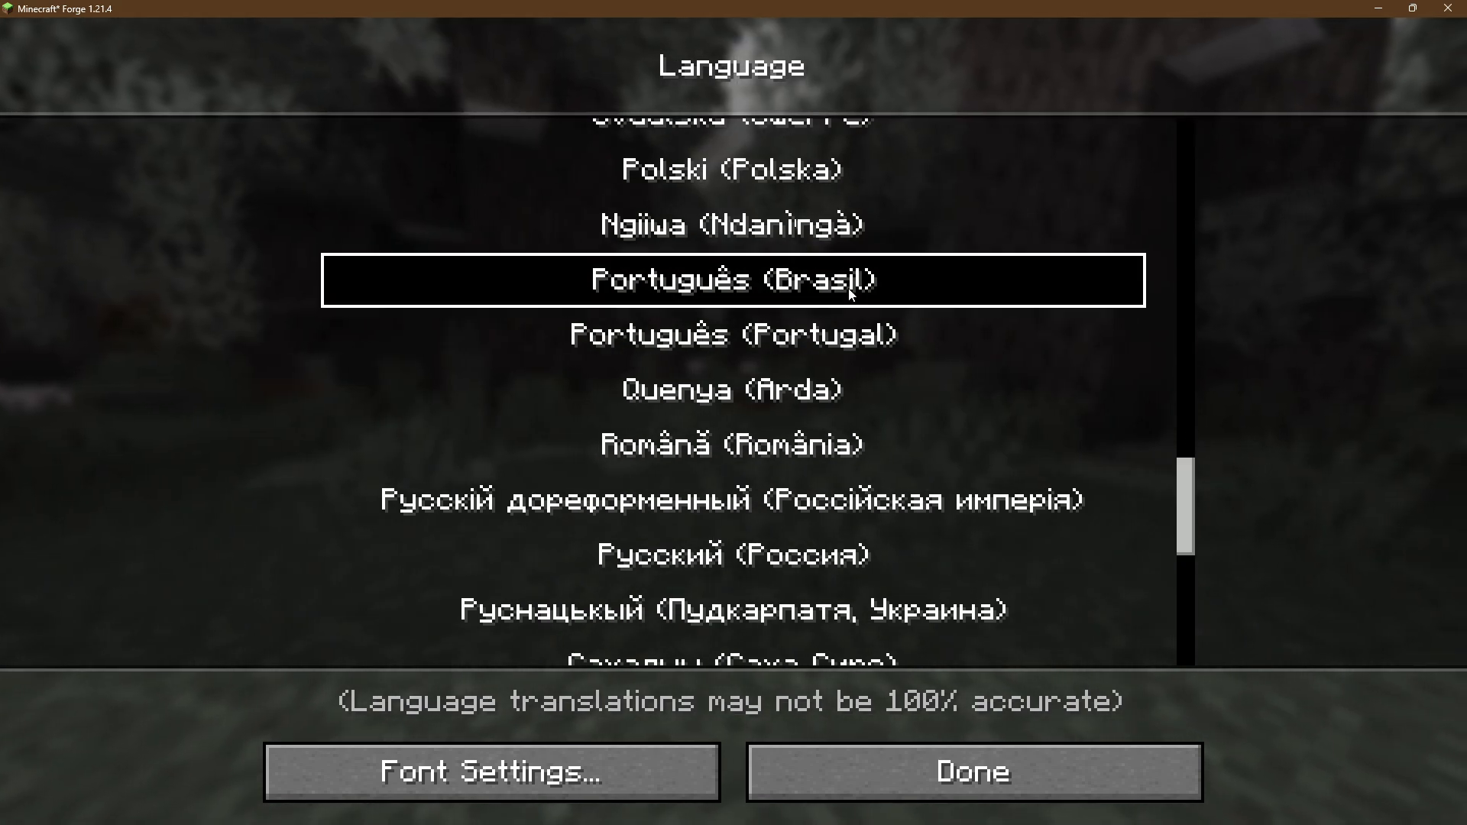
pyautogui.click(910, 774)
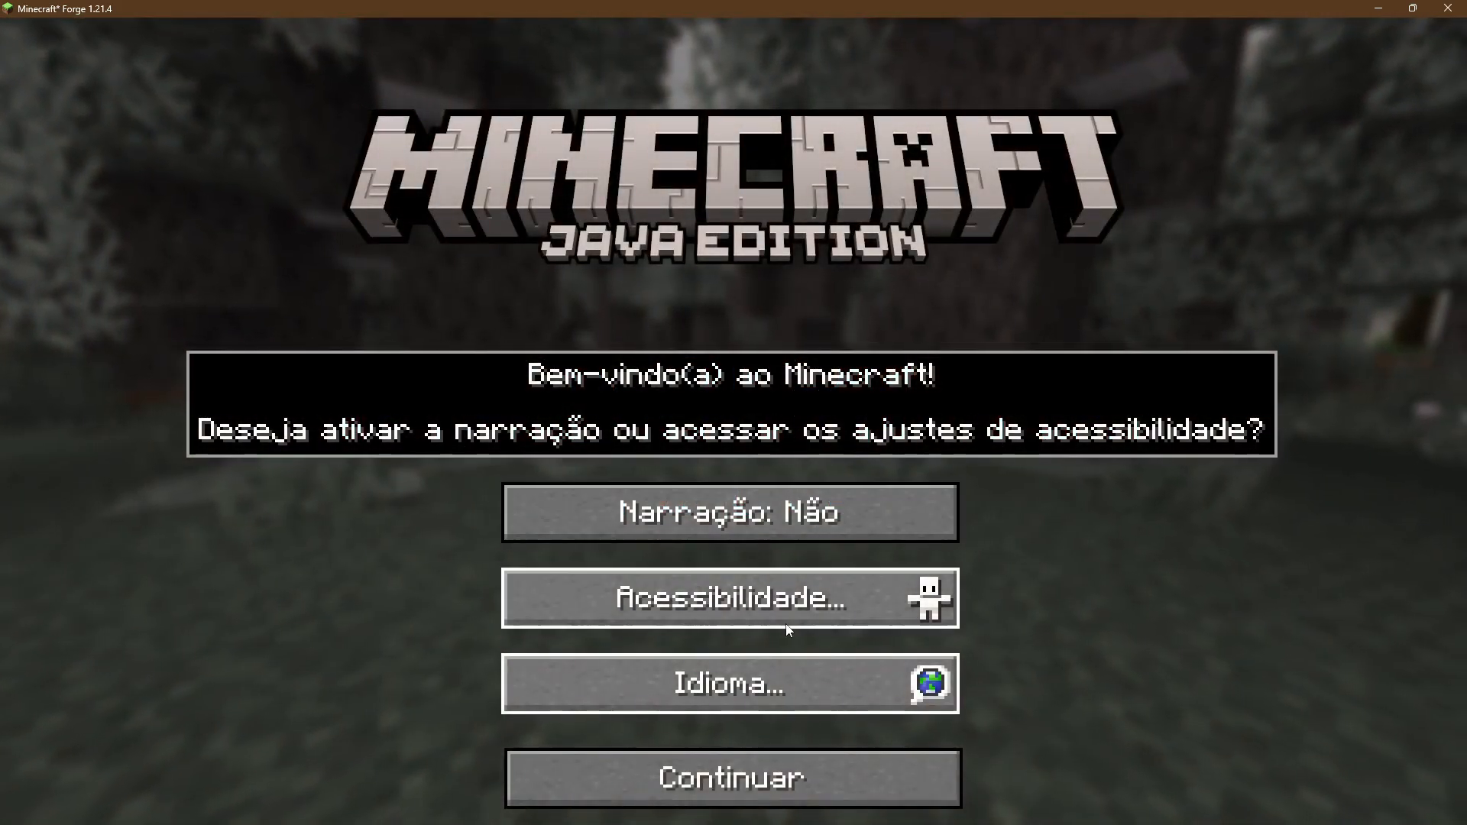
pyautogui.click(699, 781)
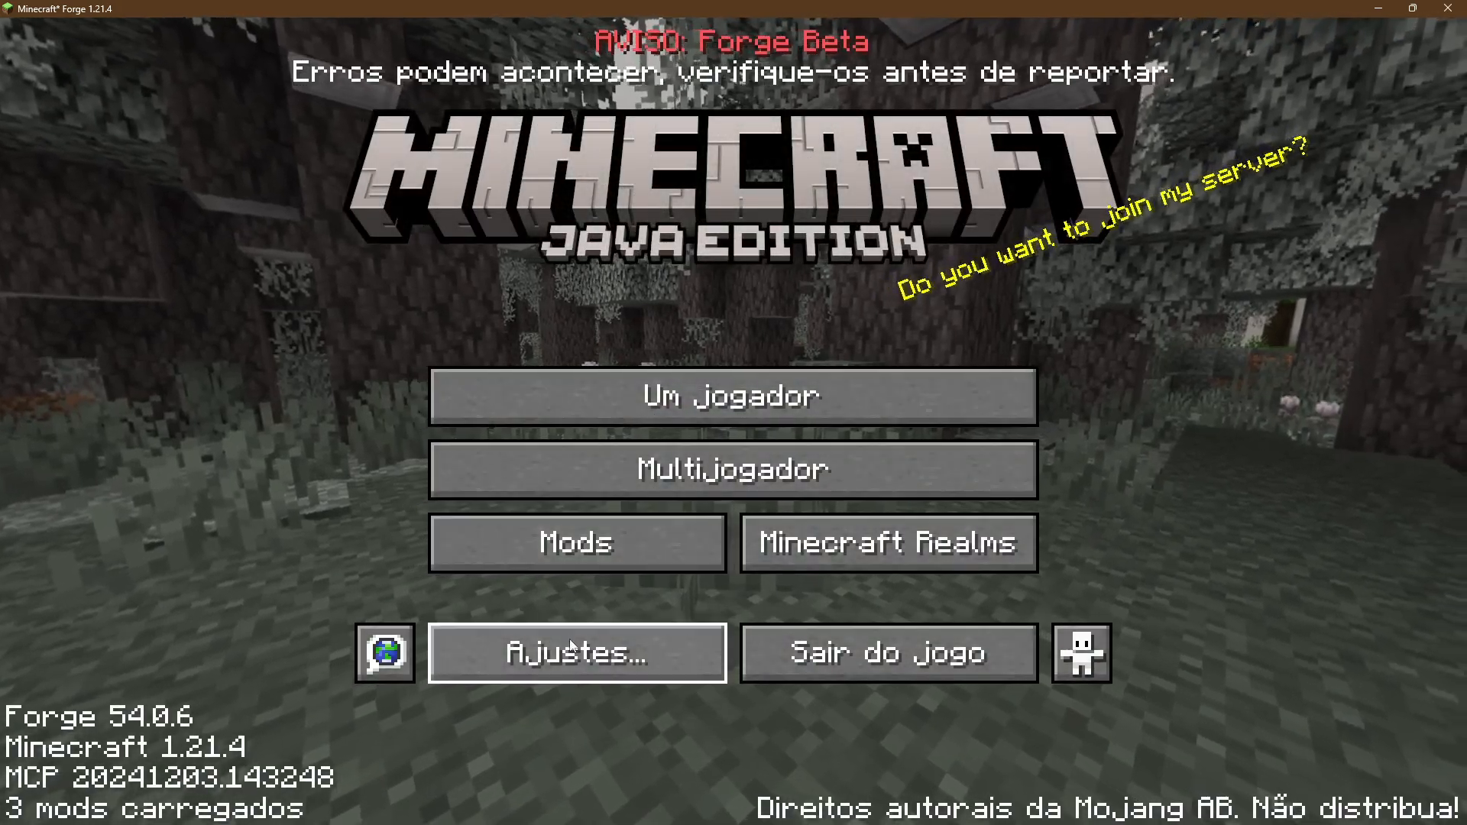
# Step: Turn the music volume off in the game's sound settings, keeping the main volume at 100%, and return to the main menu
pyautogui.click(570, 645)
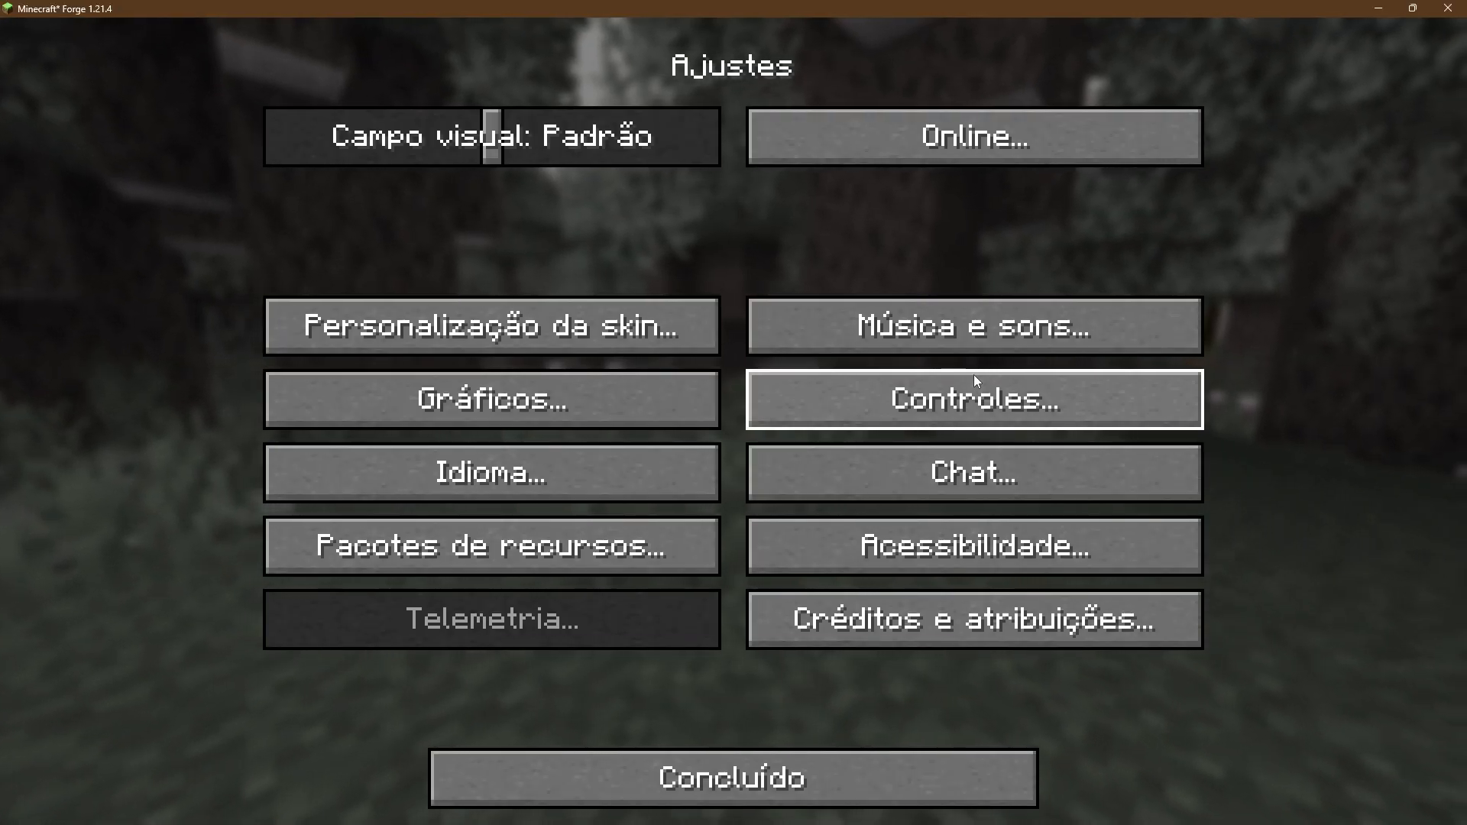
pyautogui.click(978, 329)
pyautogui.moveTo(1195, 156); pyautogui.dragTo(1212, 272)
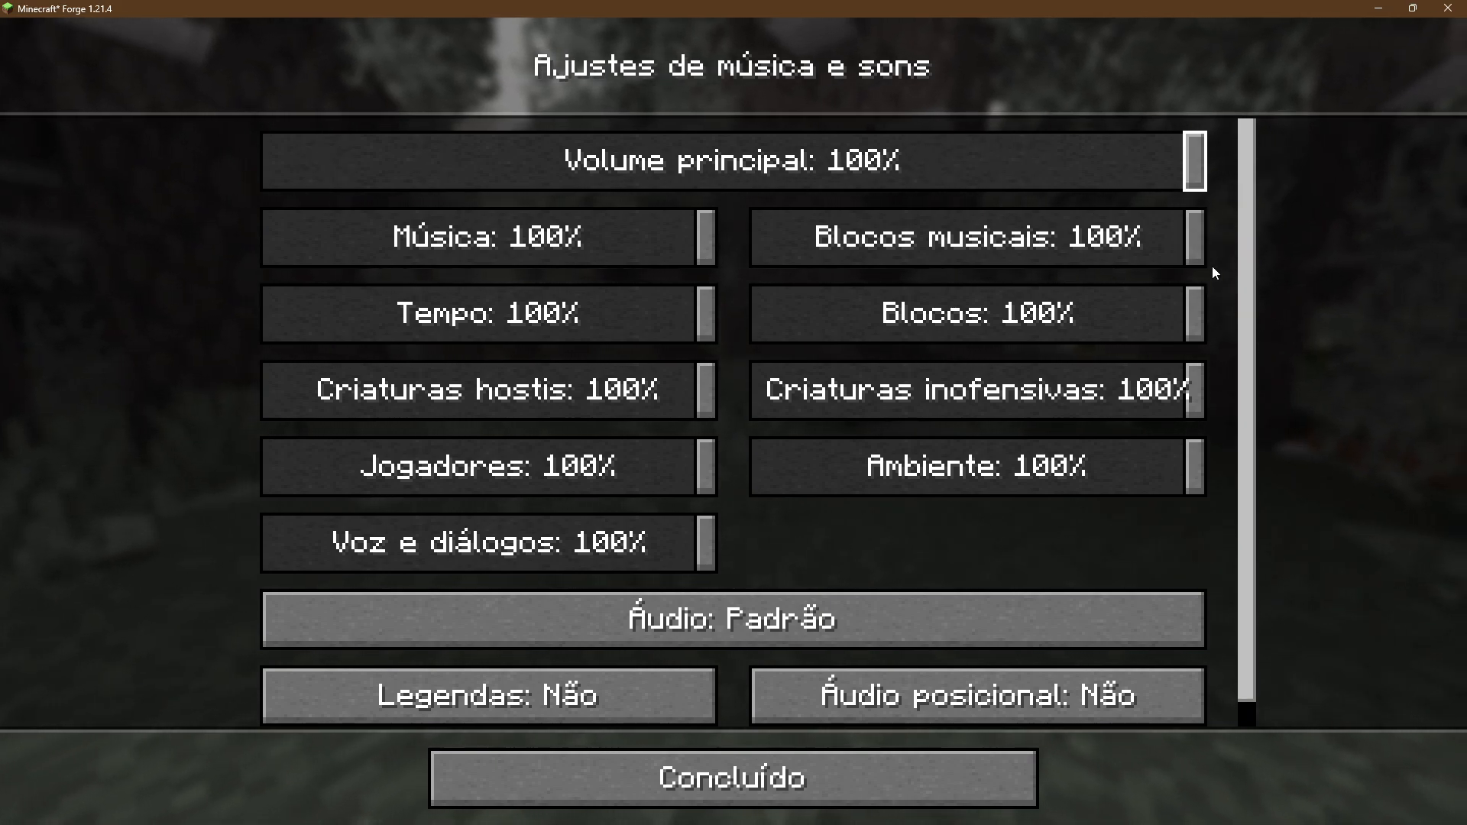
pyautogui.moveTo(698, 233); pyautogui.dragTo(202, 239)
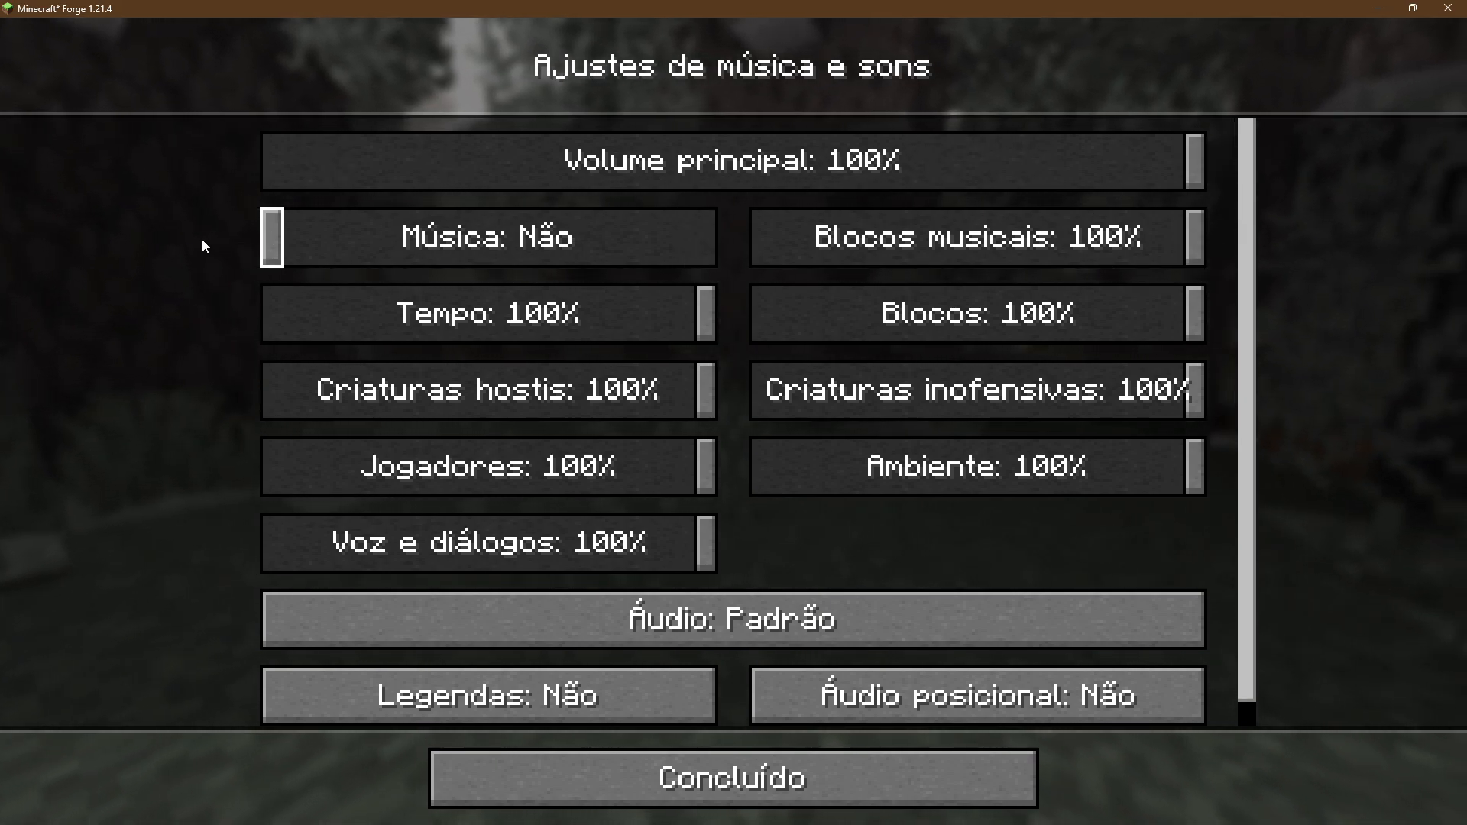
pyautogui.click(694, 776)
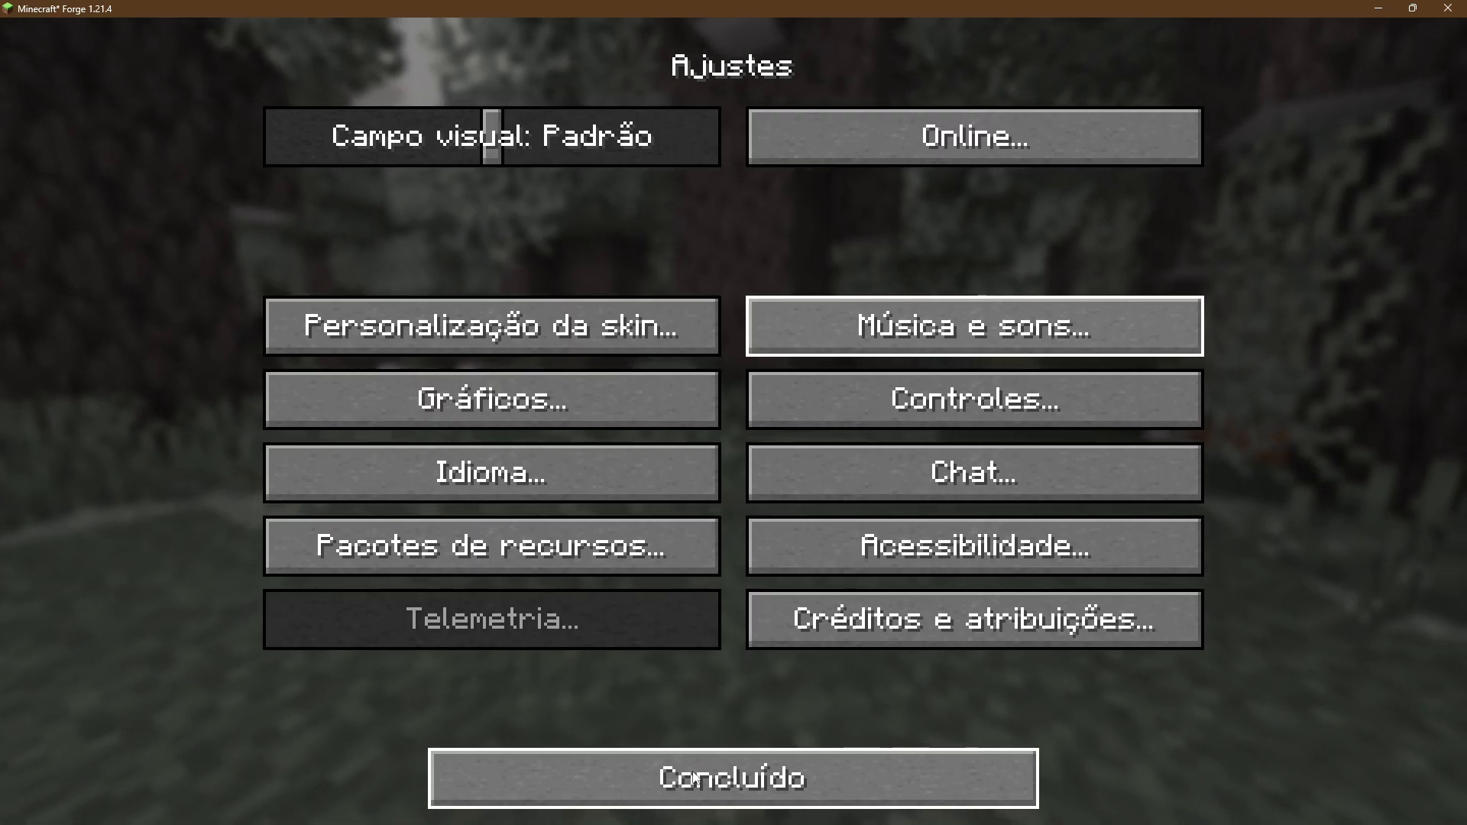
pyautogui.click(694, 776)
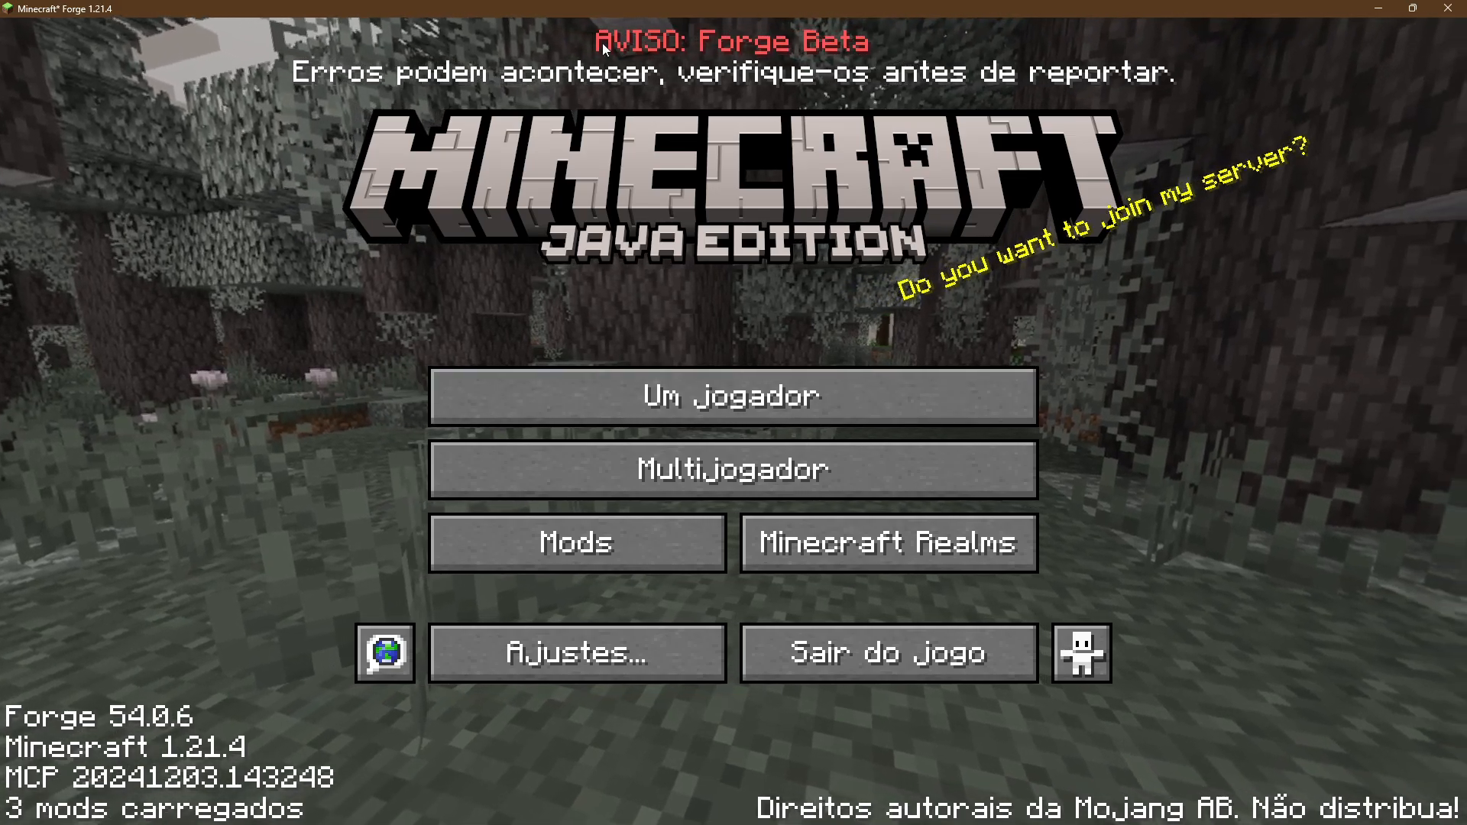
# Step: Create a single-player world named Novo mundo in Sobrevivência mode with Média difficulty and walk around it to try out the minimap
pyautogui.click(648, 396)
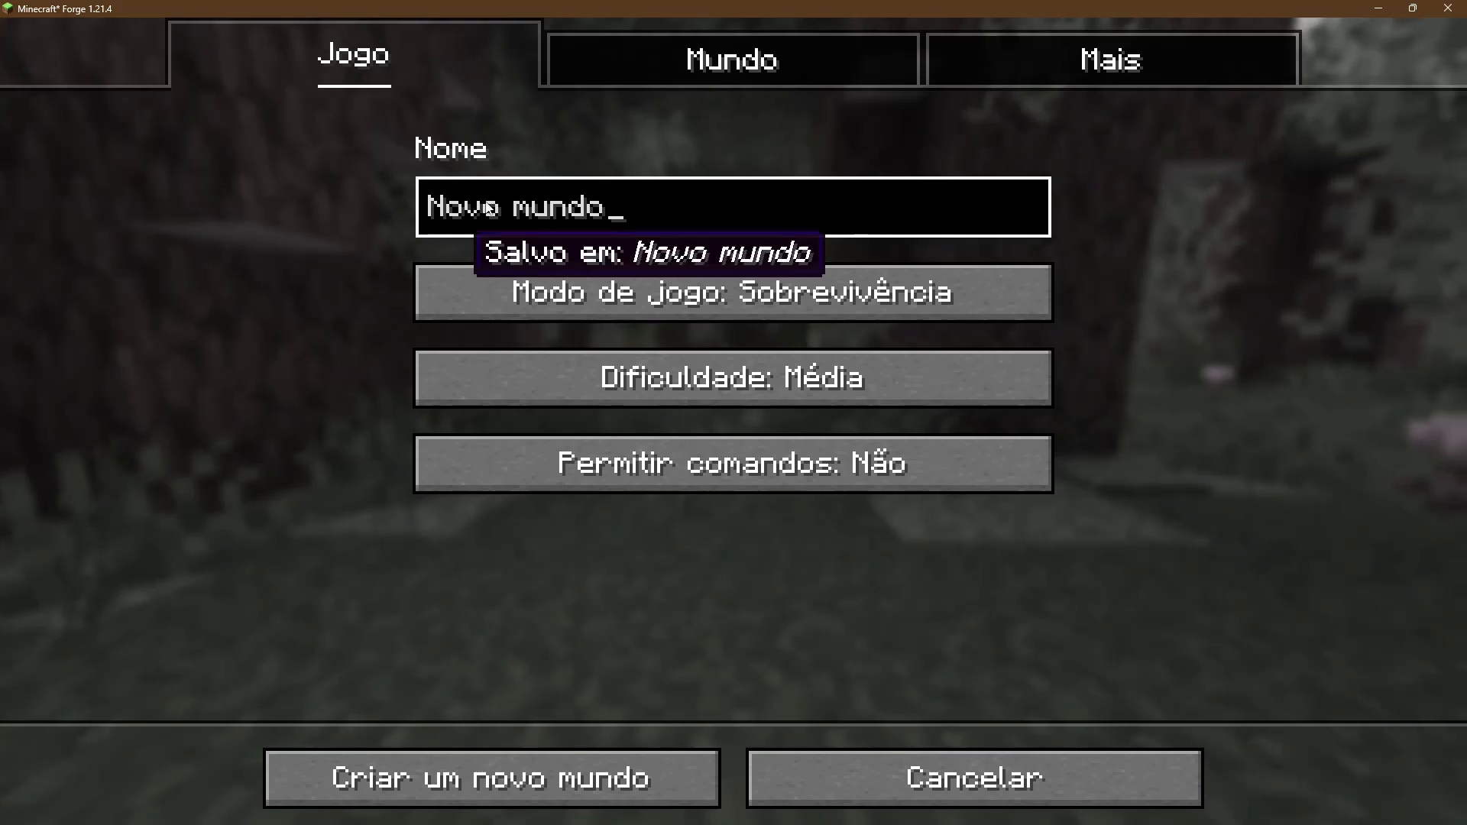
pyautogui.click(362, 755)
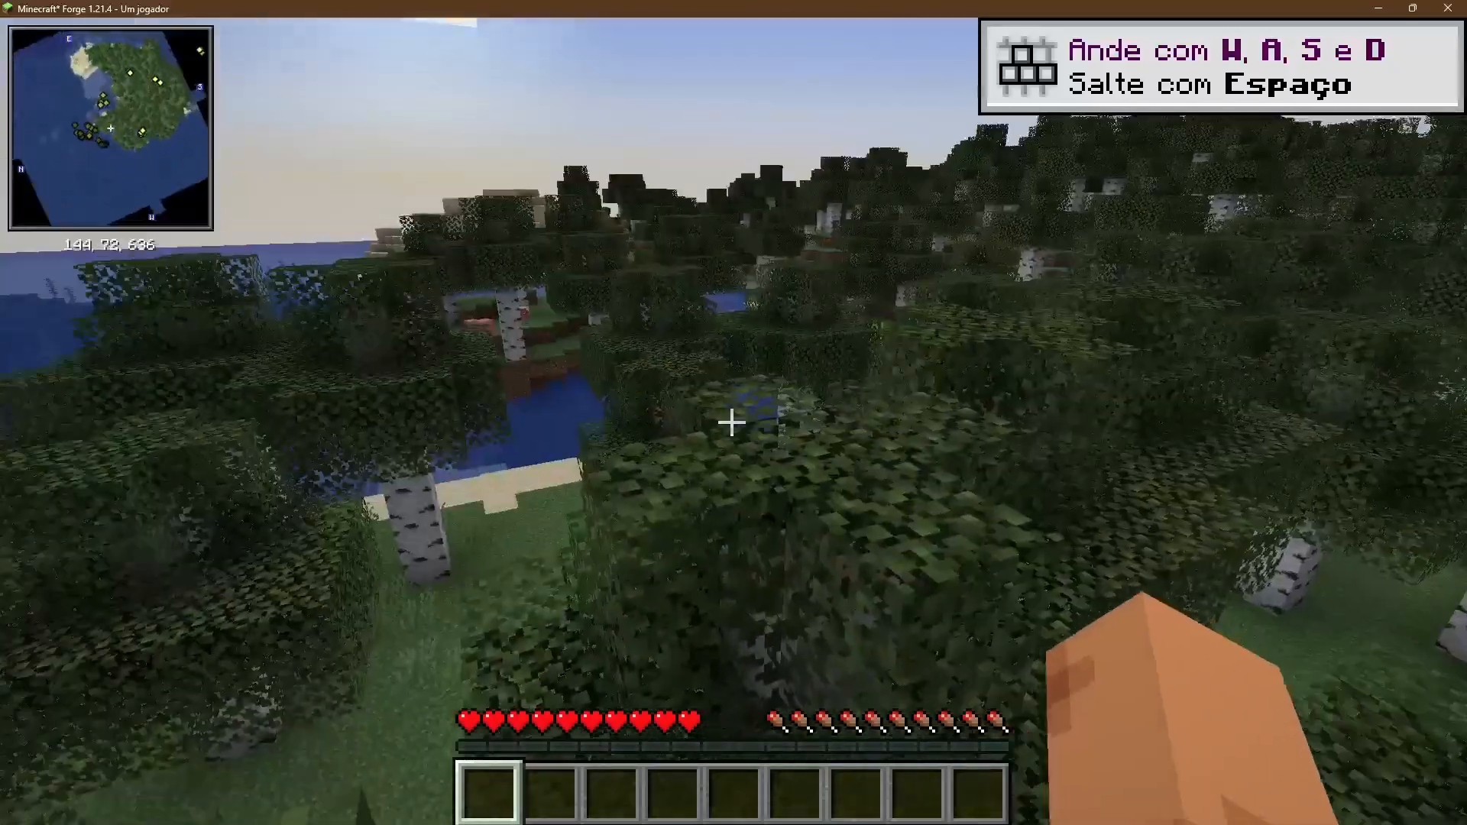
pyautogui.press('w')
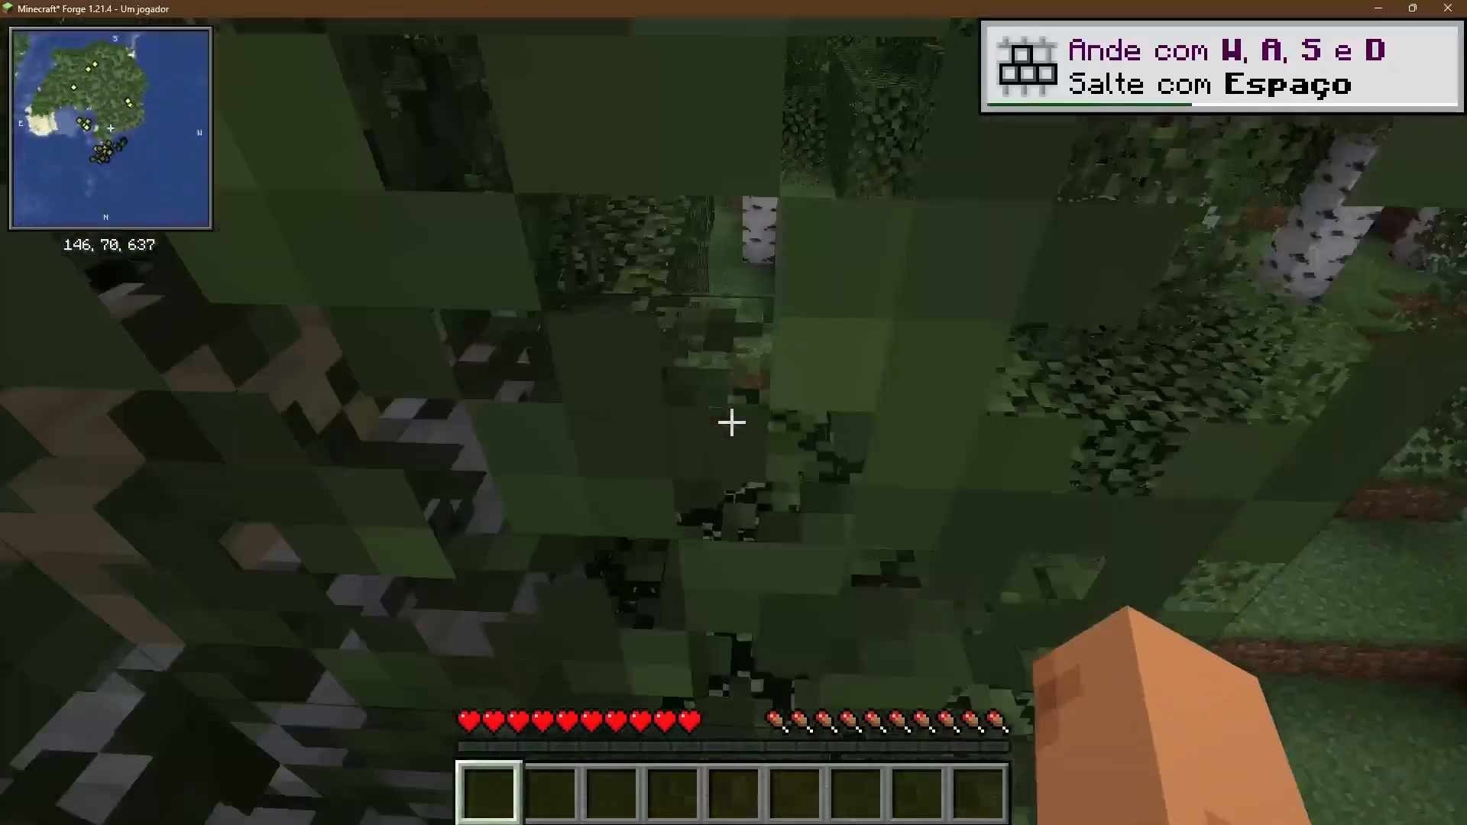
pyautogui.press('w')
pyautogui.press('w')
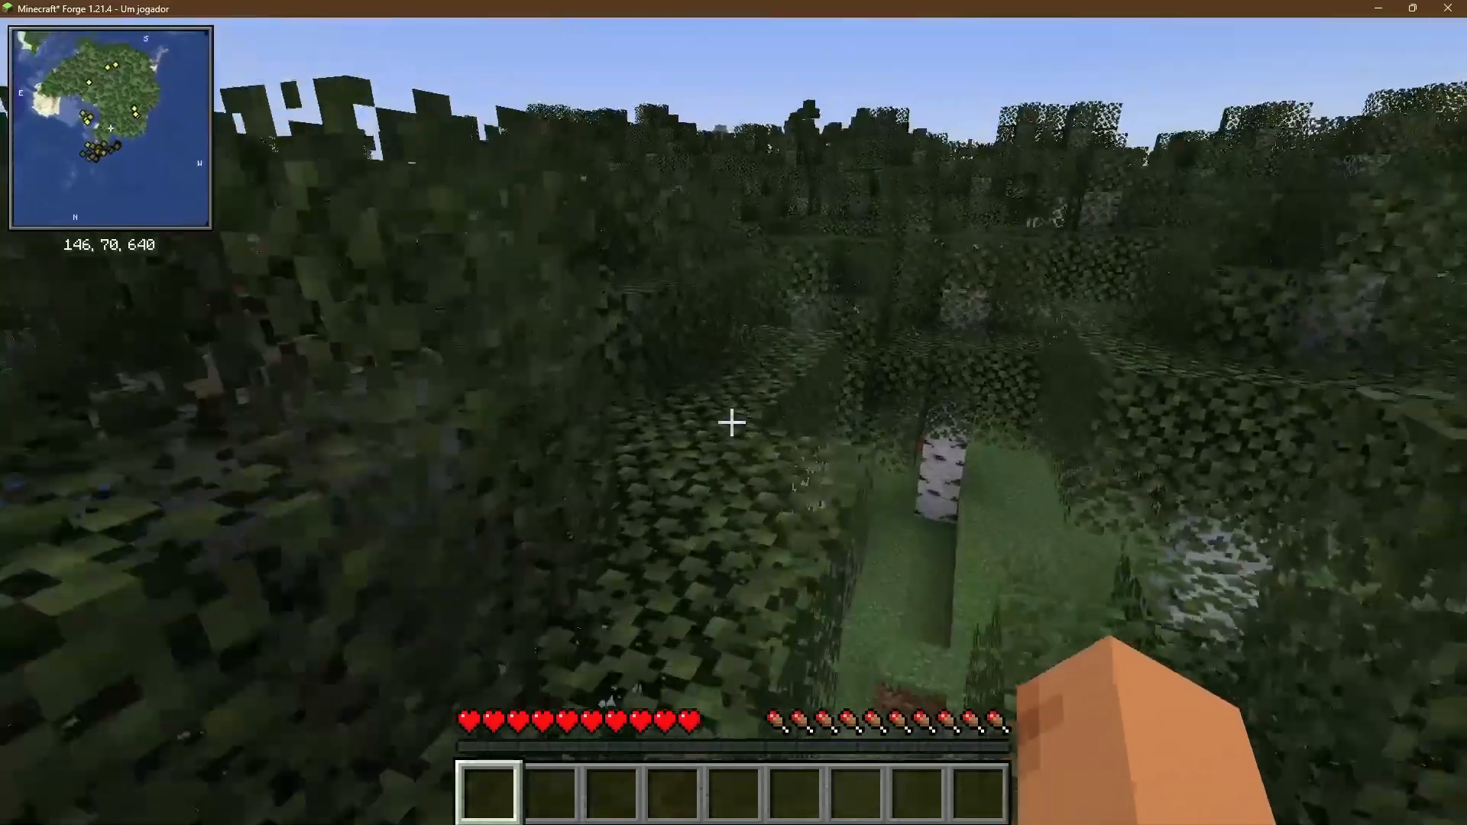
pyautogui.press('w')
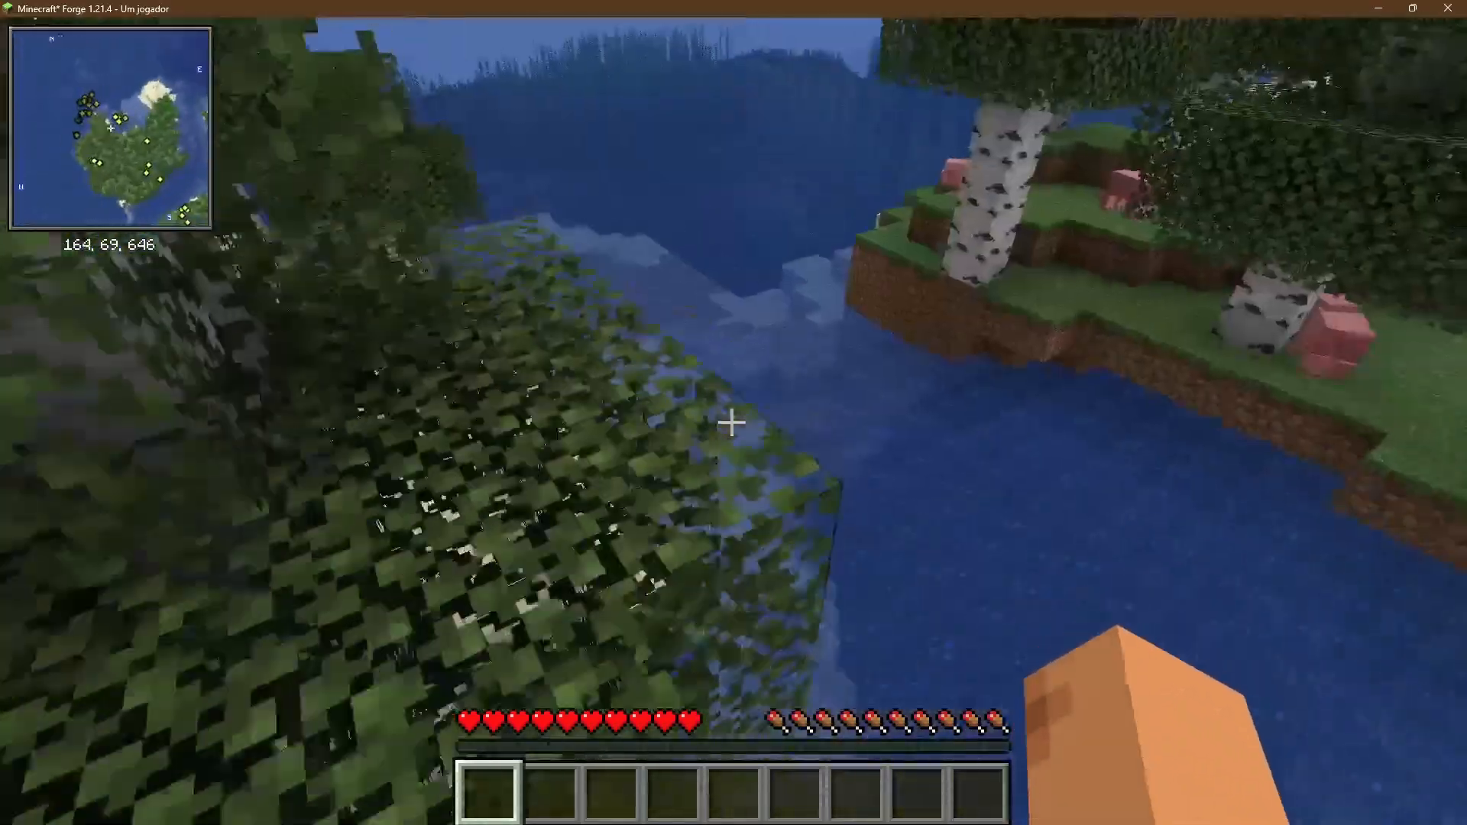
pyautogui.press('w')
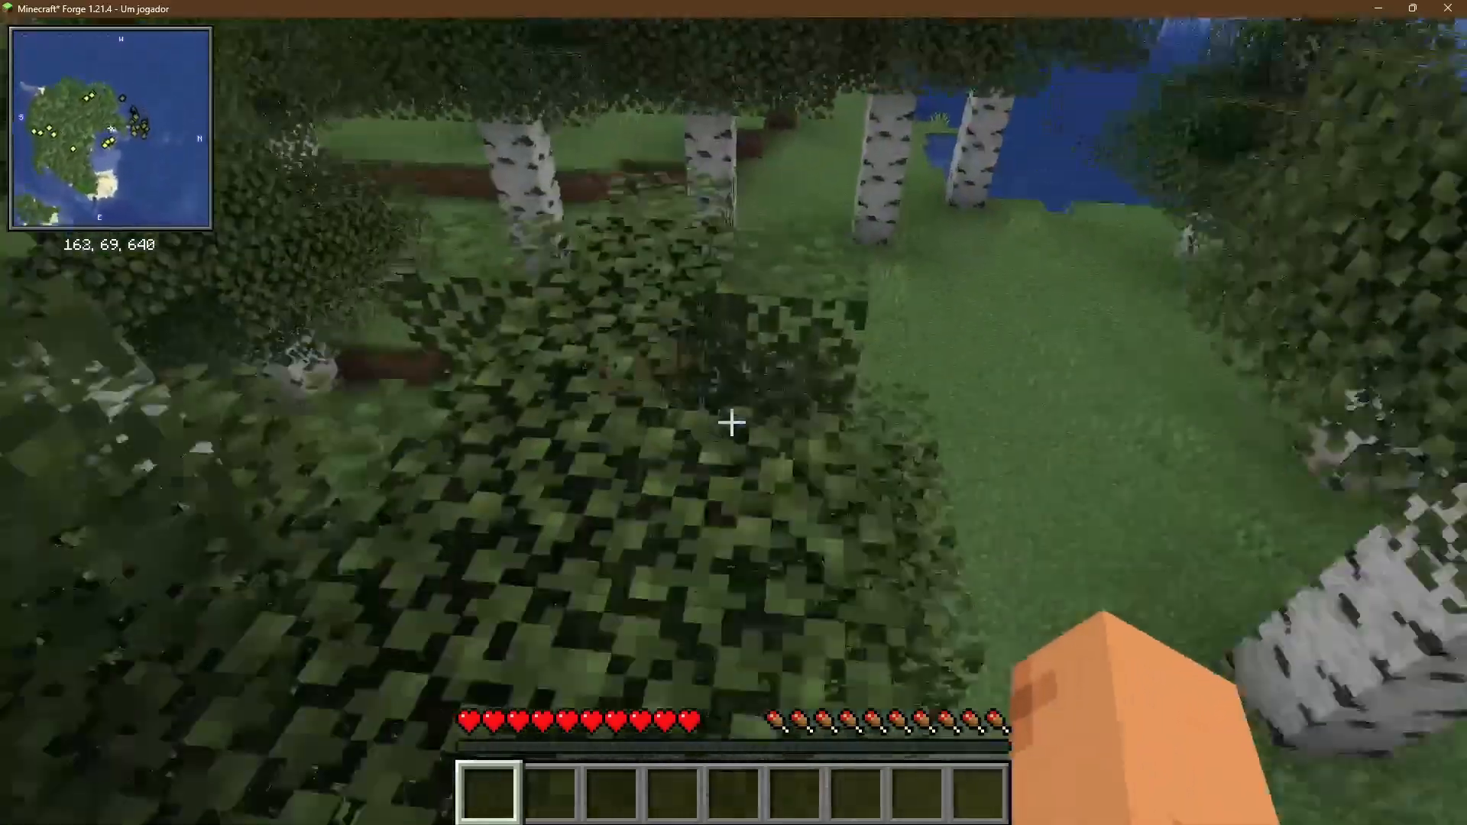